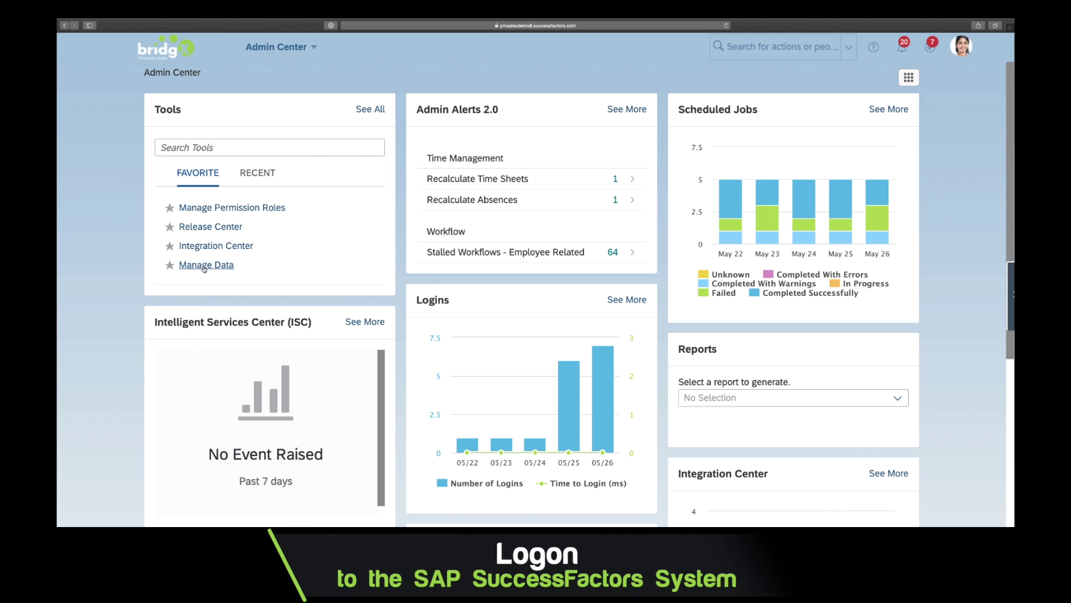
In Manage Data, choose Cost Center as the object type
{"action": "left_click", "coordinate": [213, 266]}
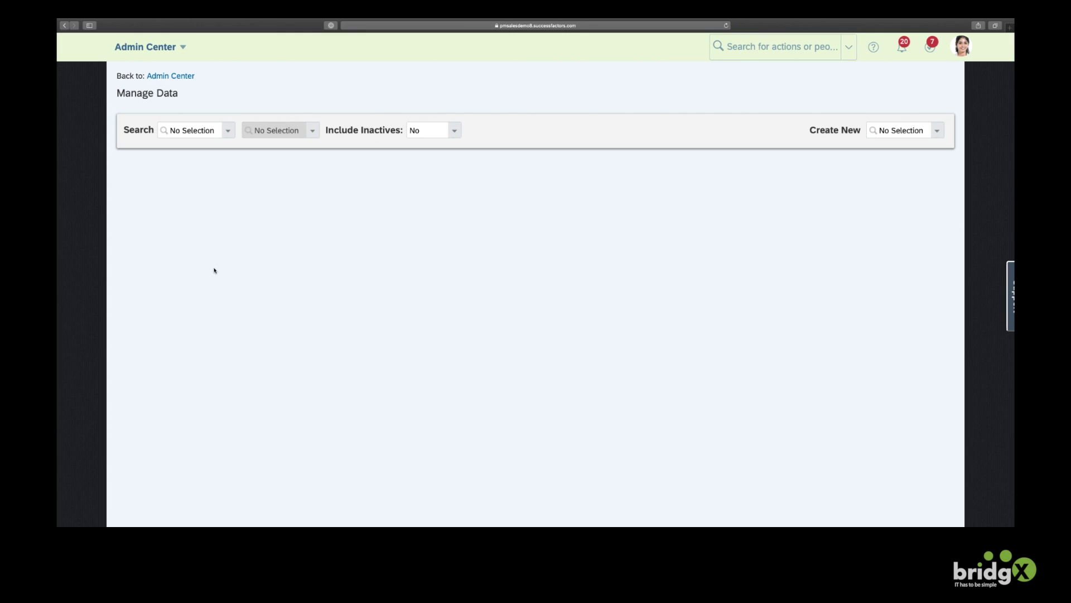
{"action": "left_click", "coordinate": [194, 130]}
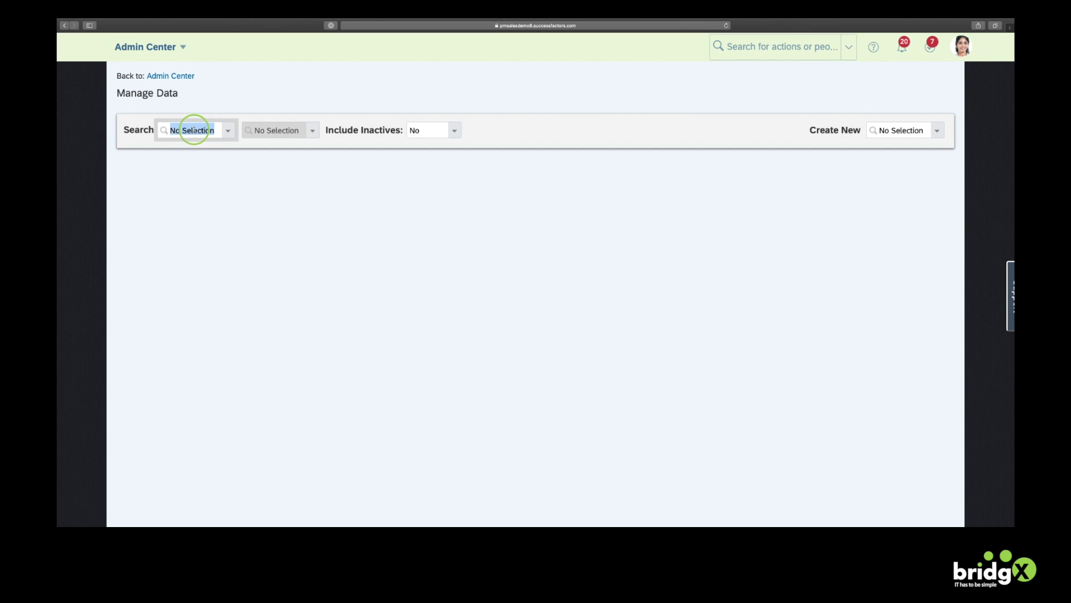
{"action": "type", "text": "cost"}
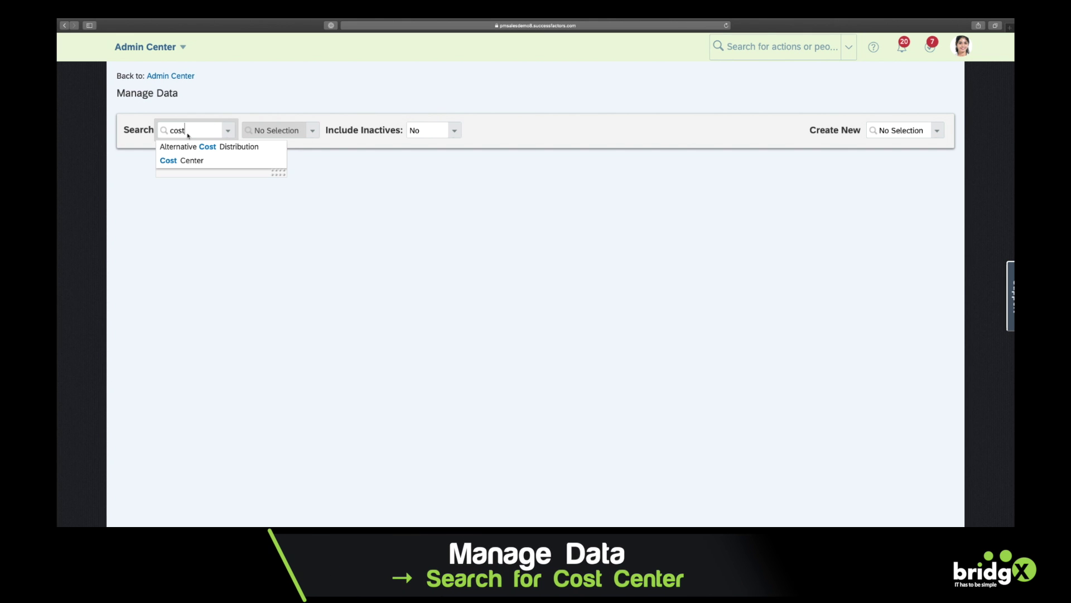
{"action": "left_click", "coordinate": [183, 161]}
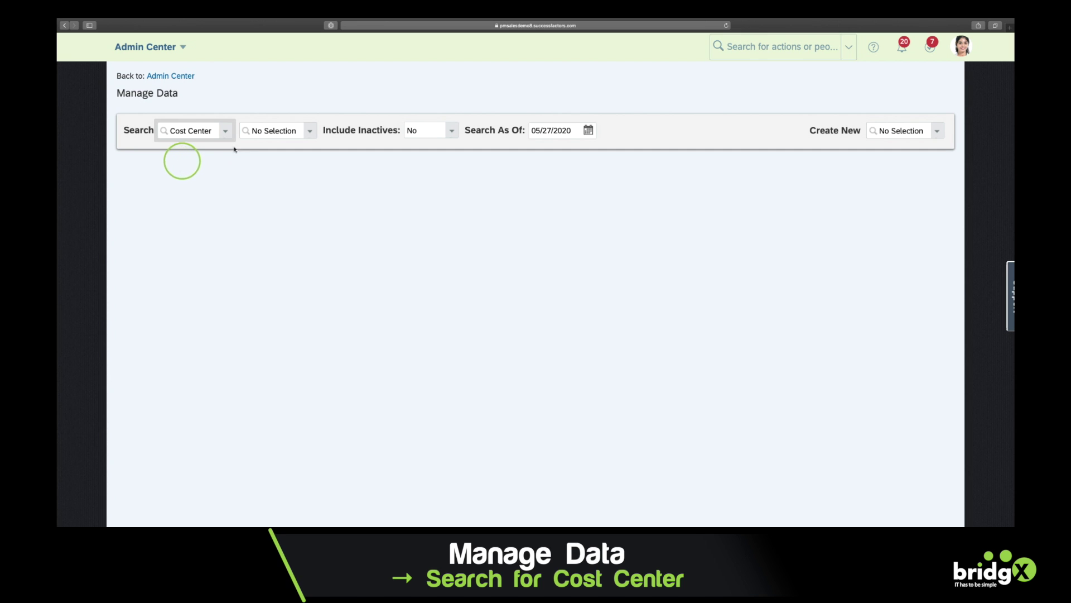
Search 'bridgx', open bridgX CEO Office and highlight its name and code bridgX_00
{"action": "left_click", "coordinate": [262, 130]}
{"action": "type", "text": "bridgx"}
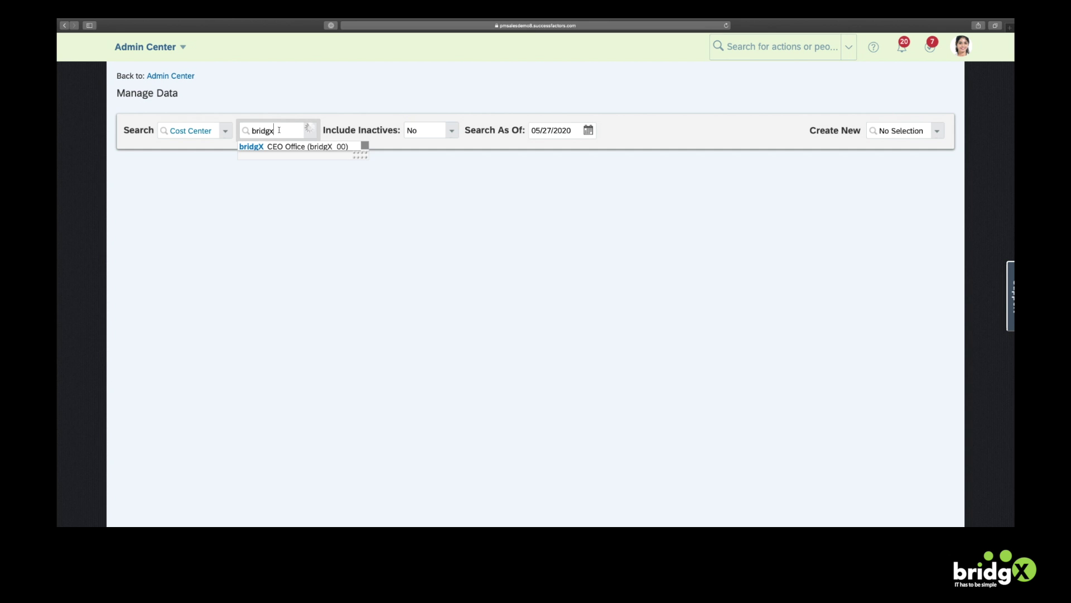
{"action": "left_click", "coordinate": [280, 148]}
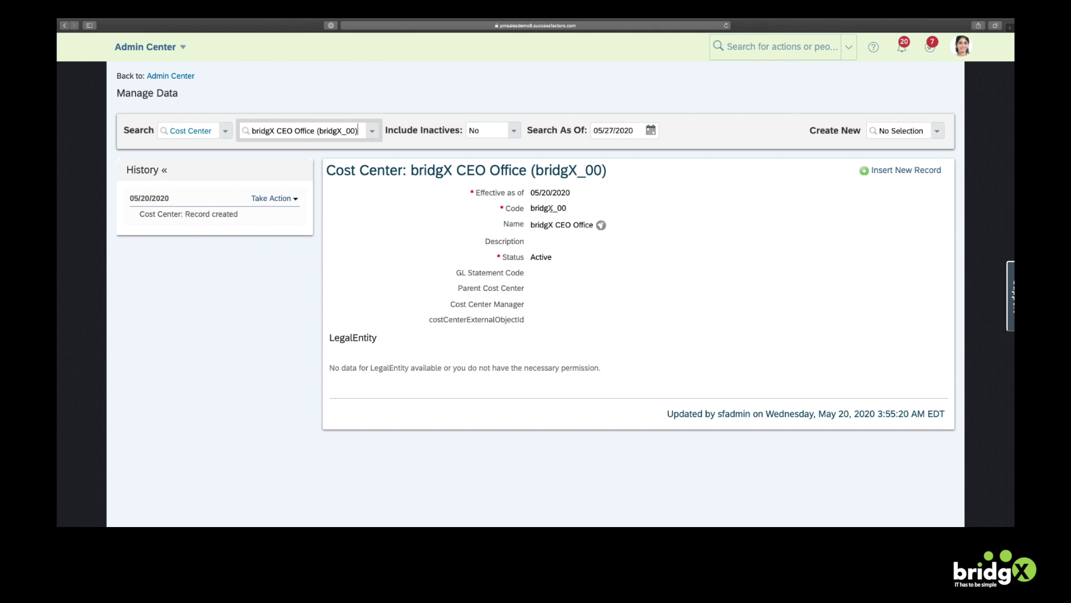
{"action": "left_click_drag", "start_coordinate": [413, 171], "coordinate": [527, 171]}
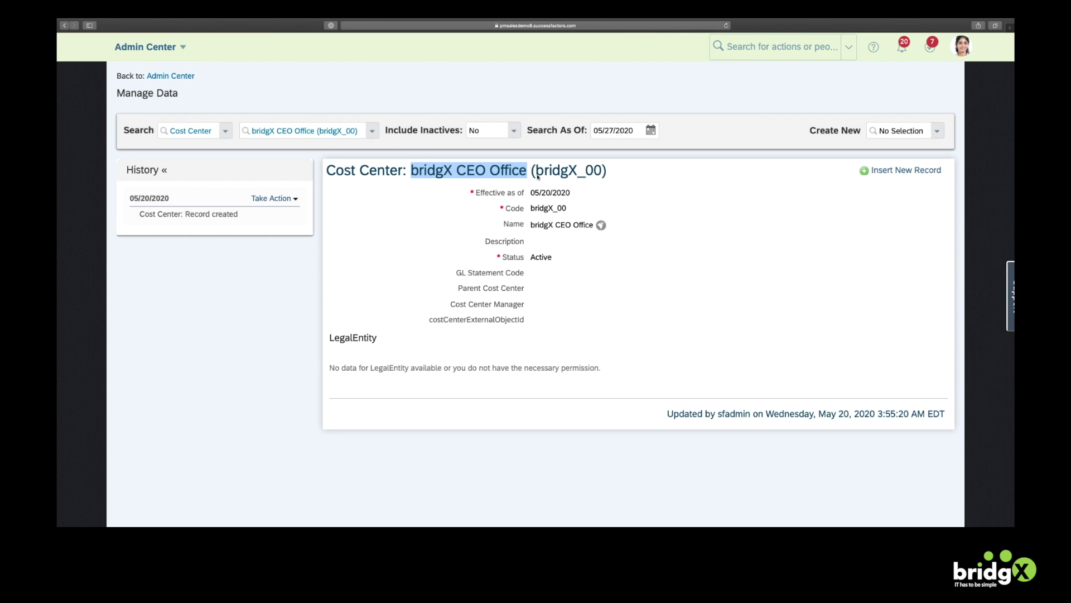
{"action": "left_click_drag", "start_coordinate": [532, 207], "coordinate": [567, 208]}
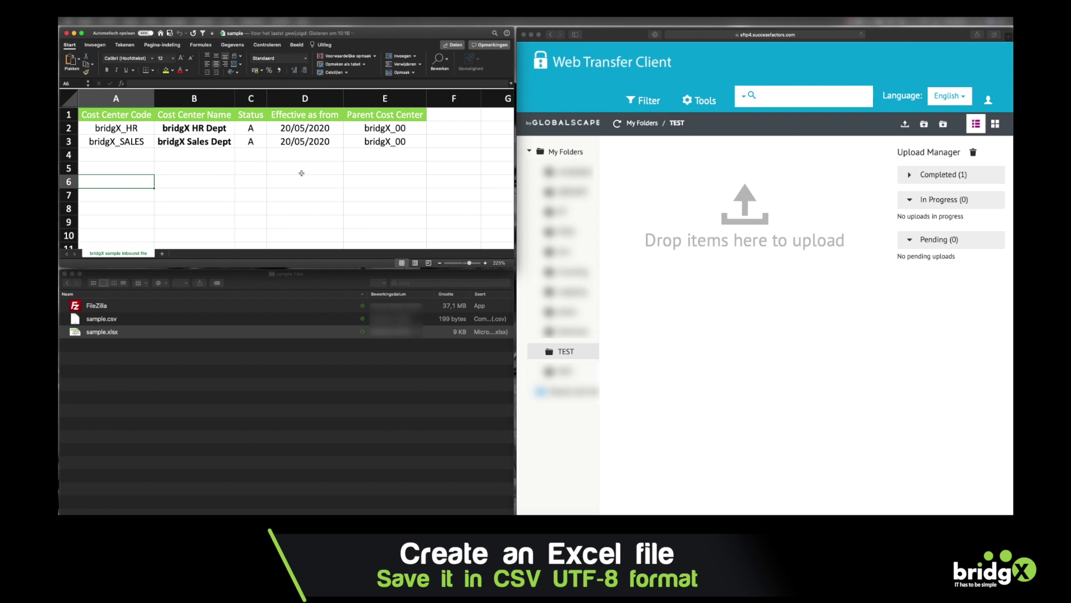
{"action": "left_click_drag", "start_coordinate": [124, 128], "coordinate": [198, 143]}
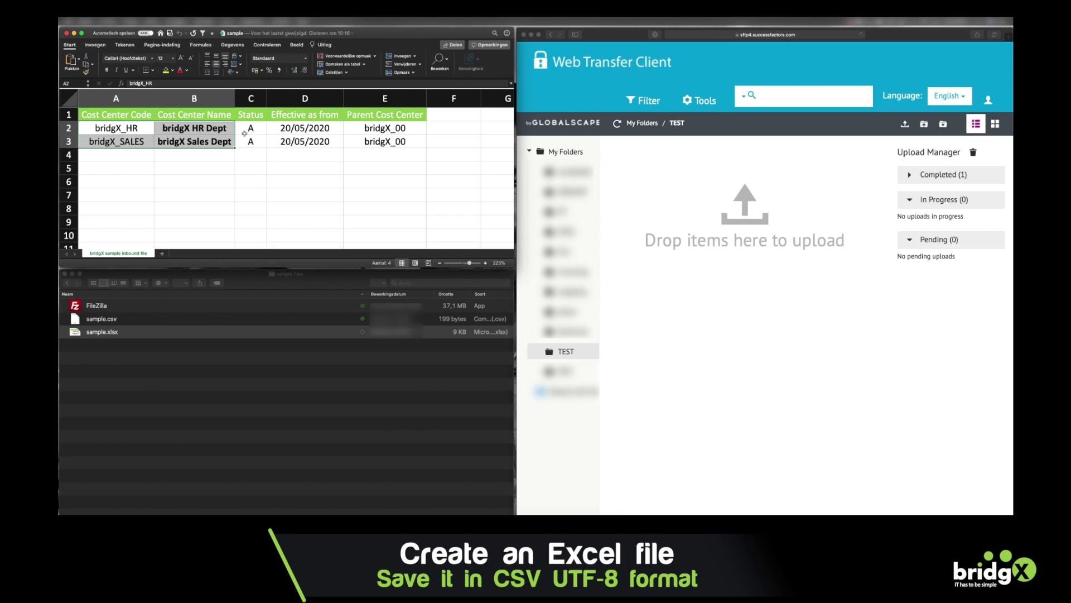
{"action": "left_click_drag", "start_coordinate": [245, 133], "coordinate": [251, 142]}
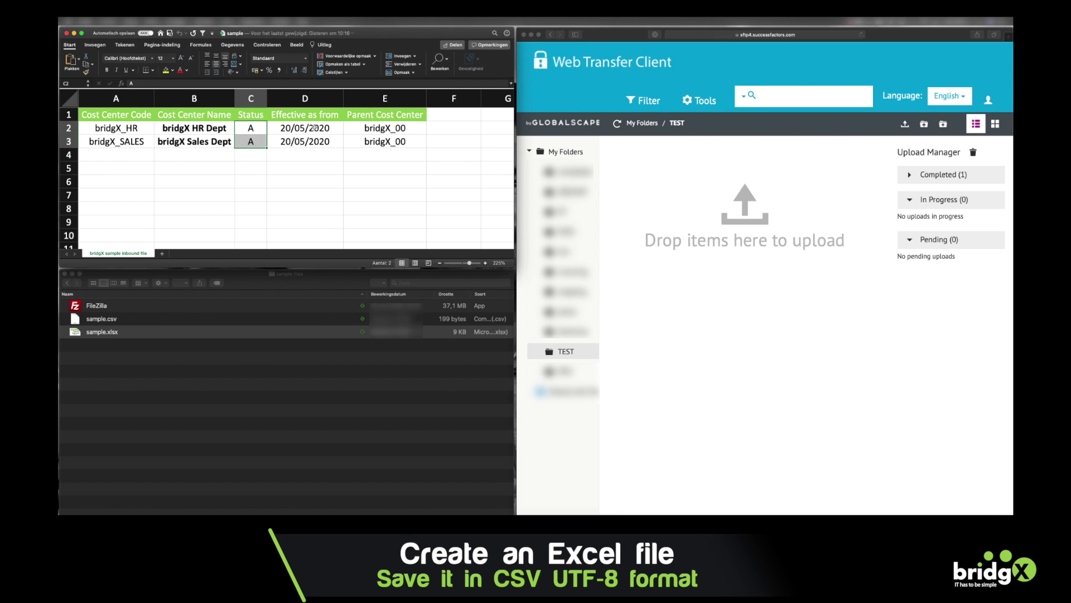
{"action": "left_click_drag", "start_coordinate": [315, 128], "coordinate": [315, 141]}
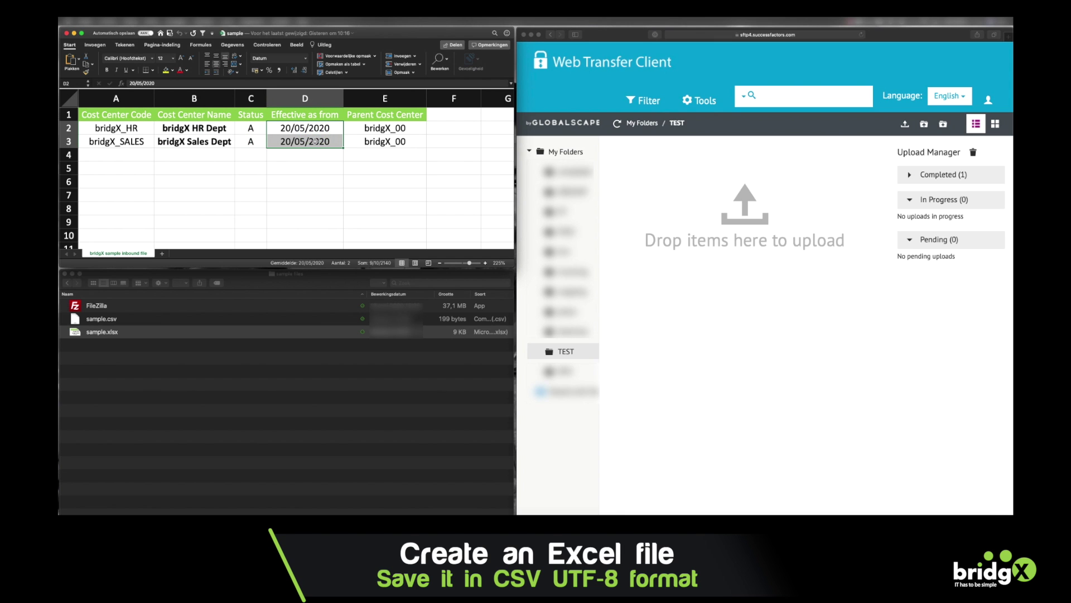
{"action": "left_click_drag", "start_coordinate": [398, 131], "coordinate": [397, 141]}
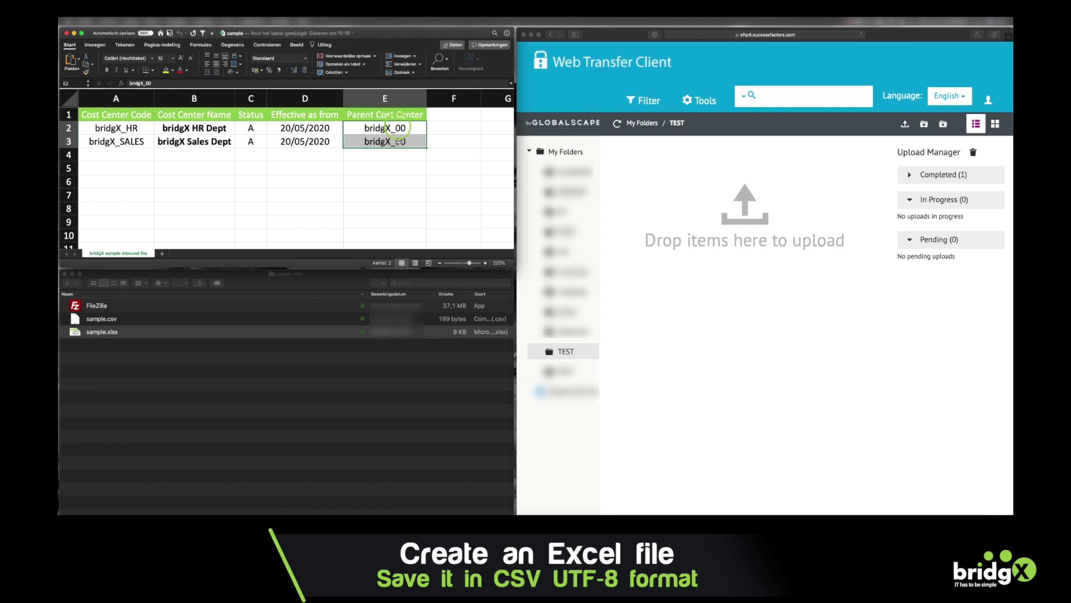
{"action": "left_click", "coordinate": [307, 171]}
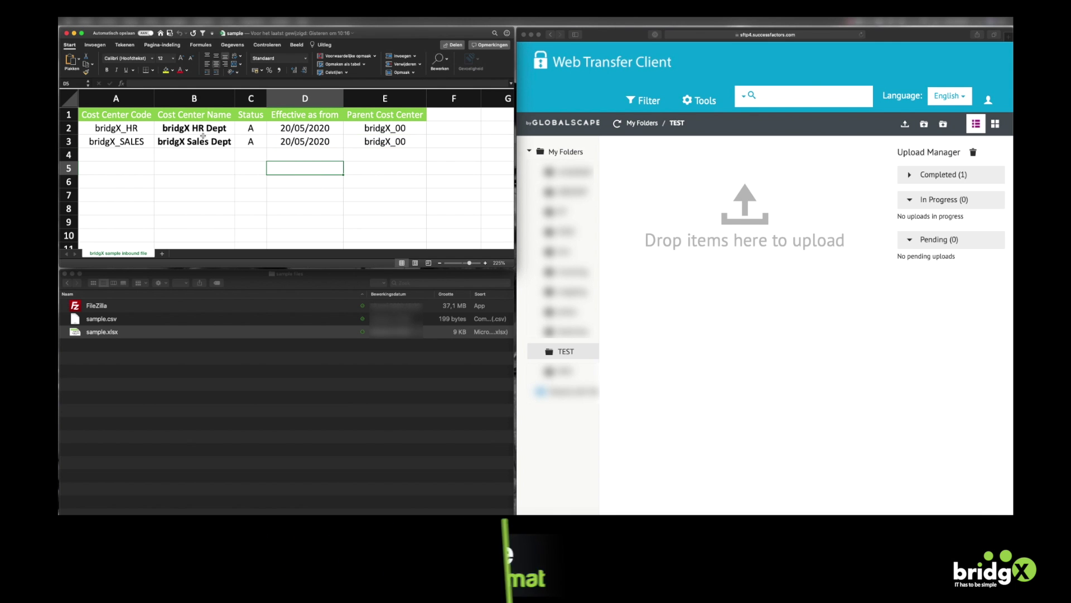
{"action": "left_click", "coordinate": [107, 328]}
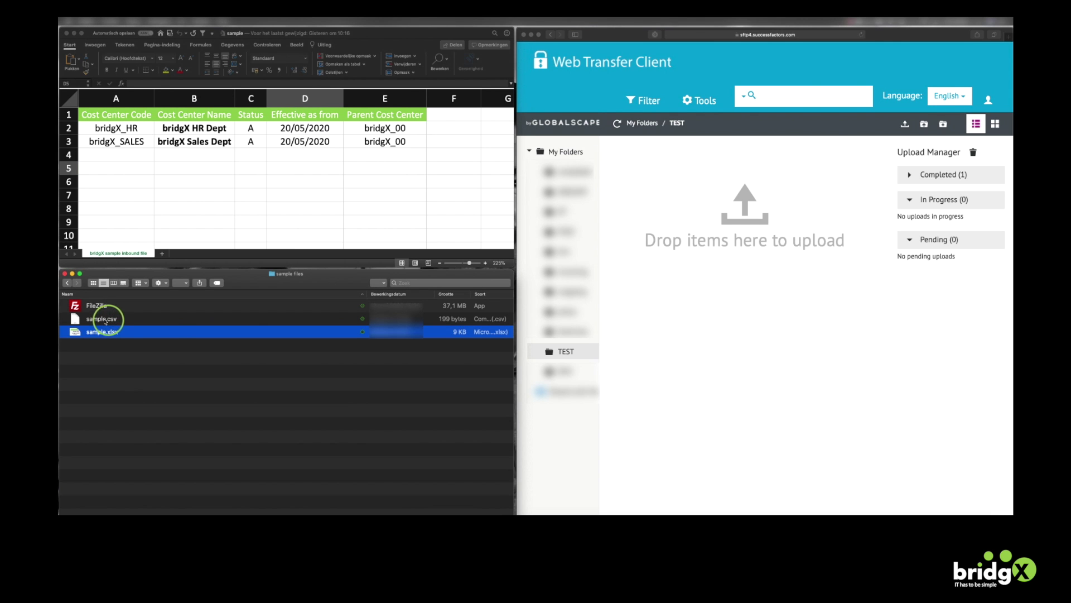
Drag sample.csv from Finder into the Web Transfer Client's TEST folder
{"action": "left_click", "coordinate": [105, 319]}
{"action": "left_click_drag", "start_coordinate": [103, 320], "coordinate": [755, 225]}
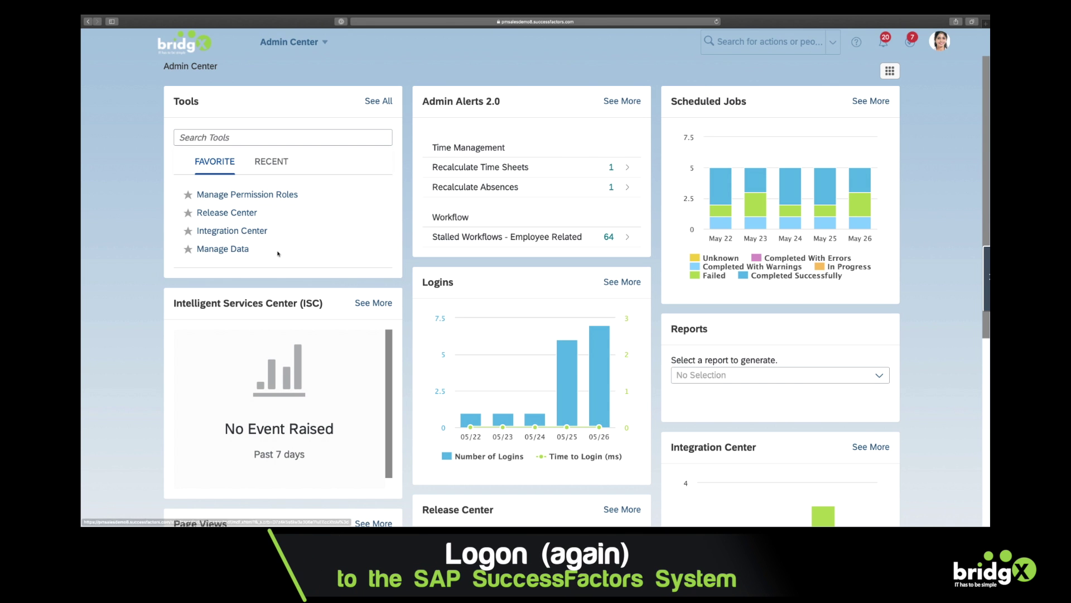
In Integration Center's My Integrations, create a new Scheduled CSV Input Integration
{"action": "left_click", "coordinate": [247, 233]}
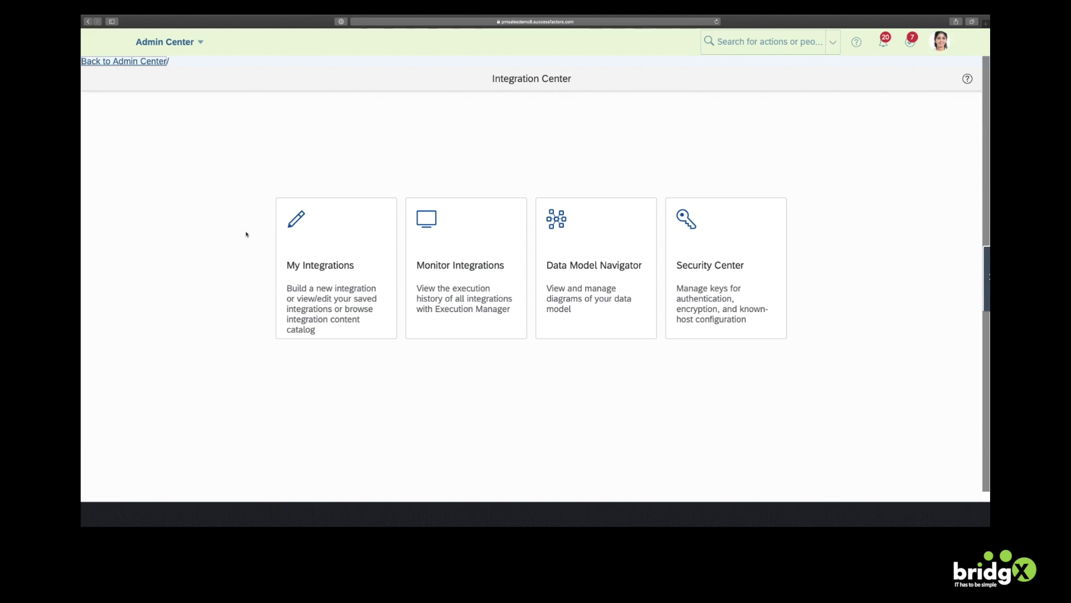
{"action": "left_click", "coordinate": [332, 276]}
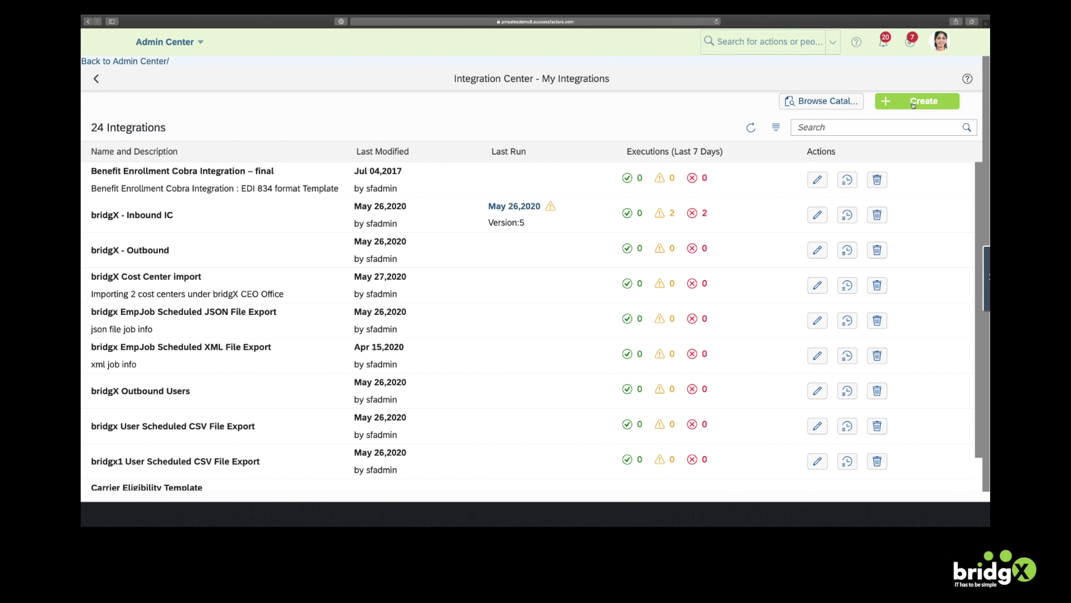
{"action": "left_click", "coordinate": [913, 105]}
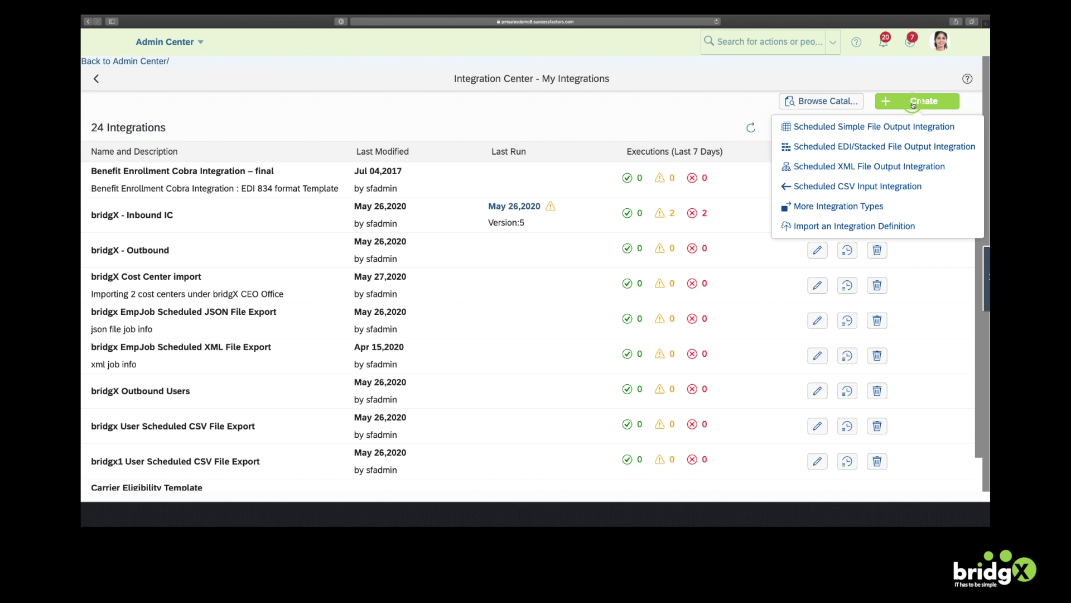
{"action": "left_click", "coordinate": [868, 187]}
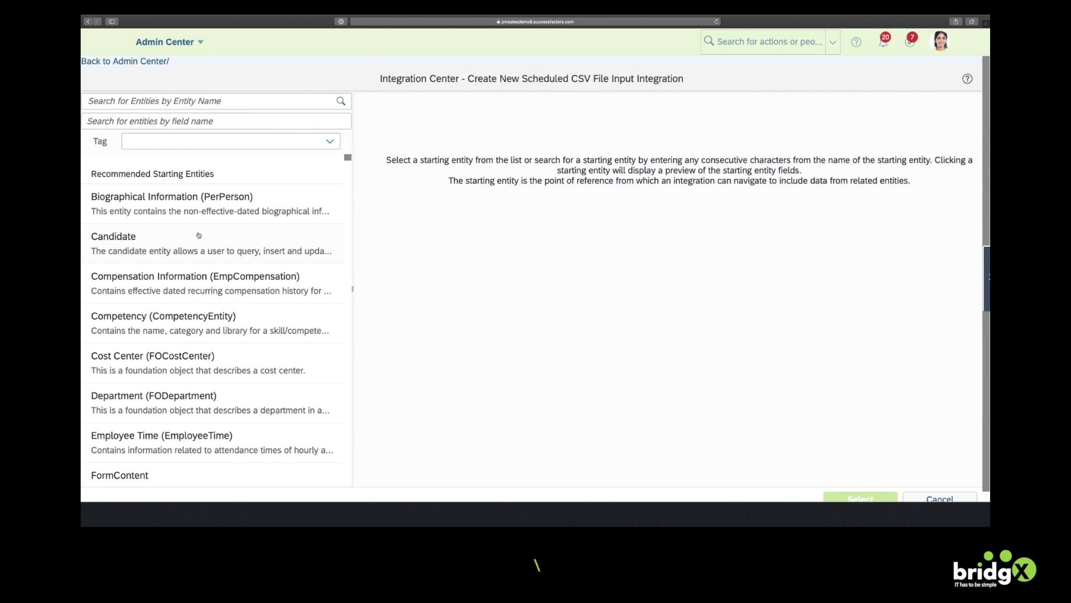
Select Cost Center (FOCostCenter) as the starting entity, check its data preview, and confirm it
{"action": "left_click", "coordinate": [153, 357]}
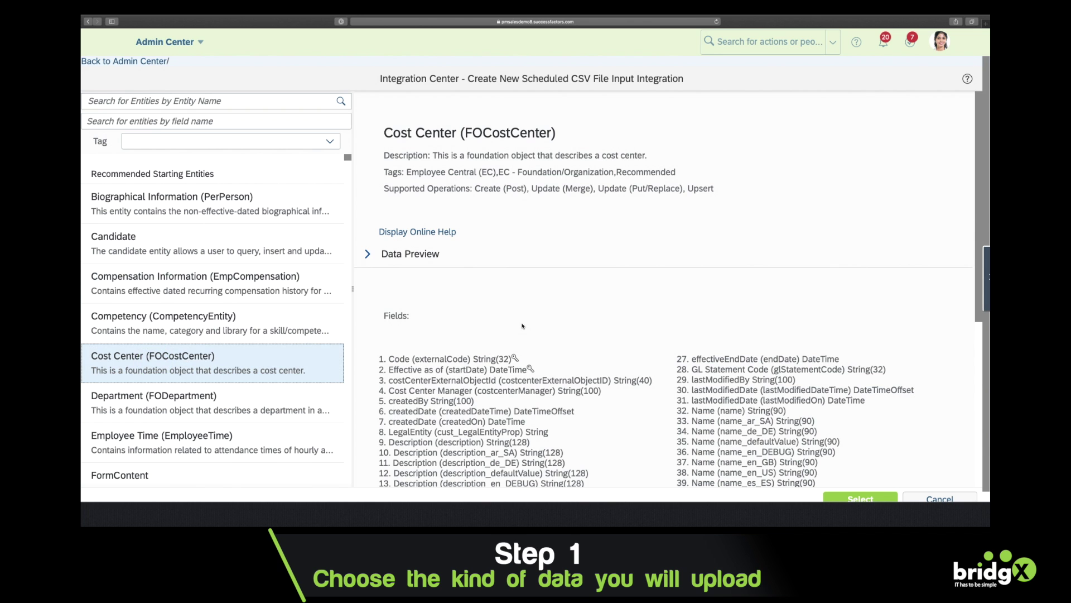
{"action": "scroll", "coordinate": [550, 326], "scroll_direction": "down", "scroll_amount": 5}
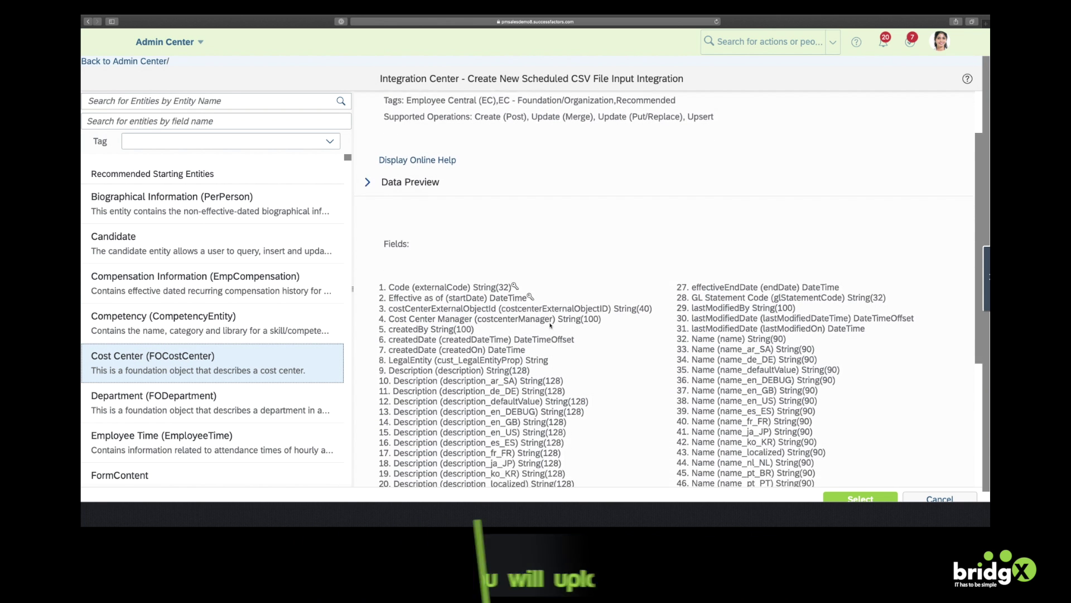
{"action": "scroll", "coordinate": [550, 326], "scroll_direction": "down", "scroll_amount": 6}
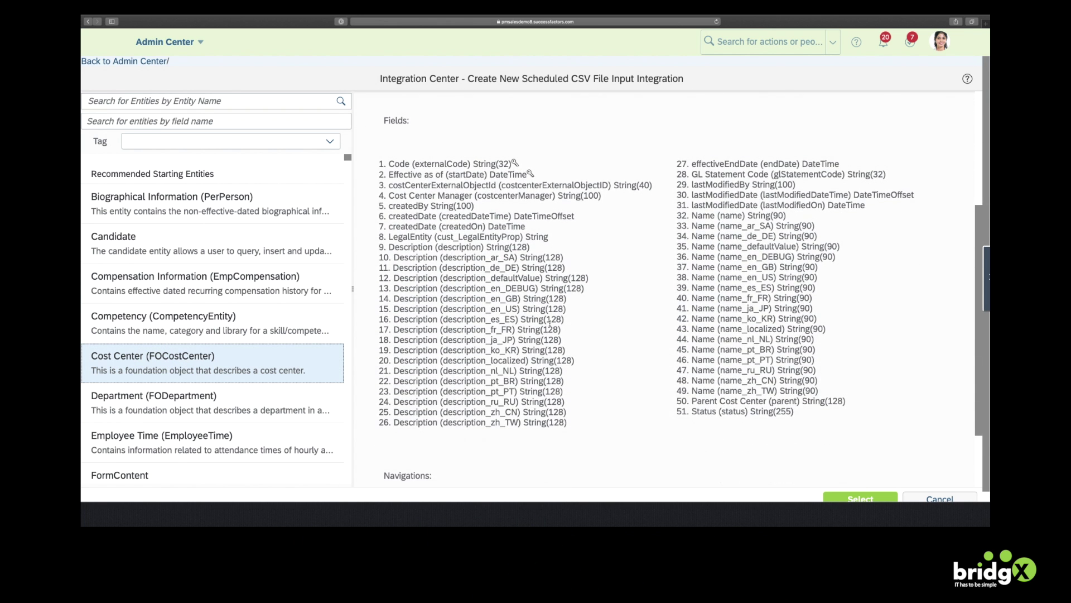
{"action": "scroll", "coordinate": [550, 323], "scroll_direction": "up", "scroll_amount": 6}
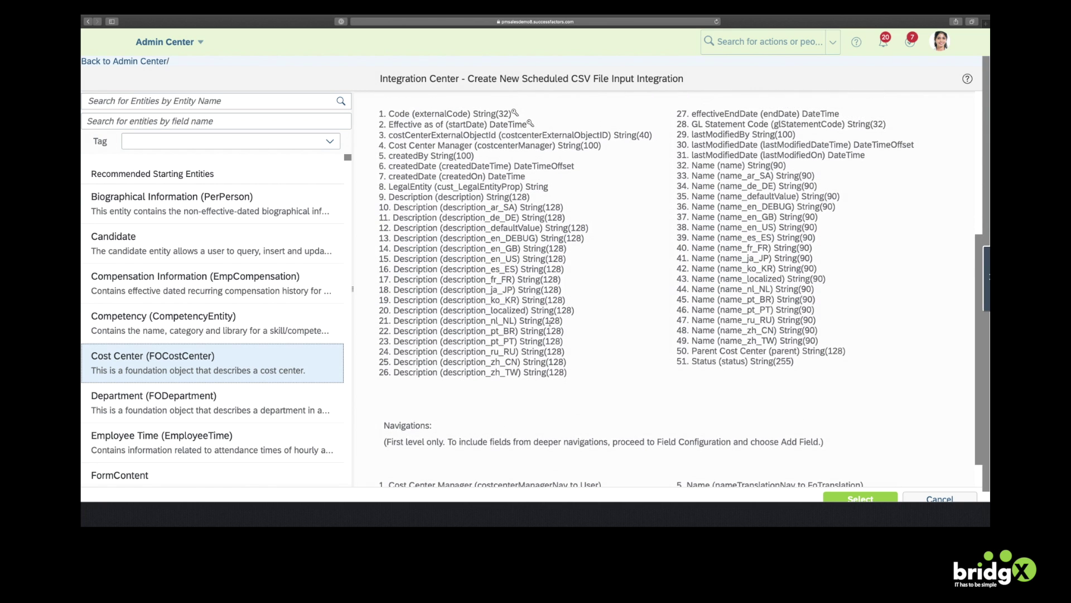
{"action": "scroll", "coordinate": [551, 323], "scroll_direction": "up", "scroll_amount": 5}
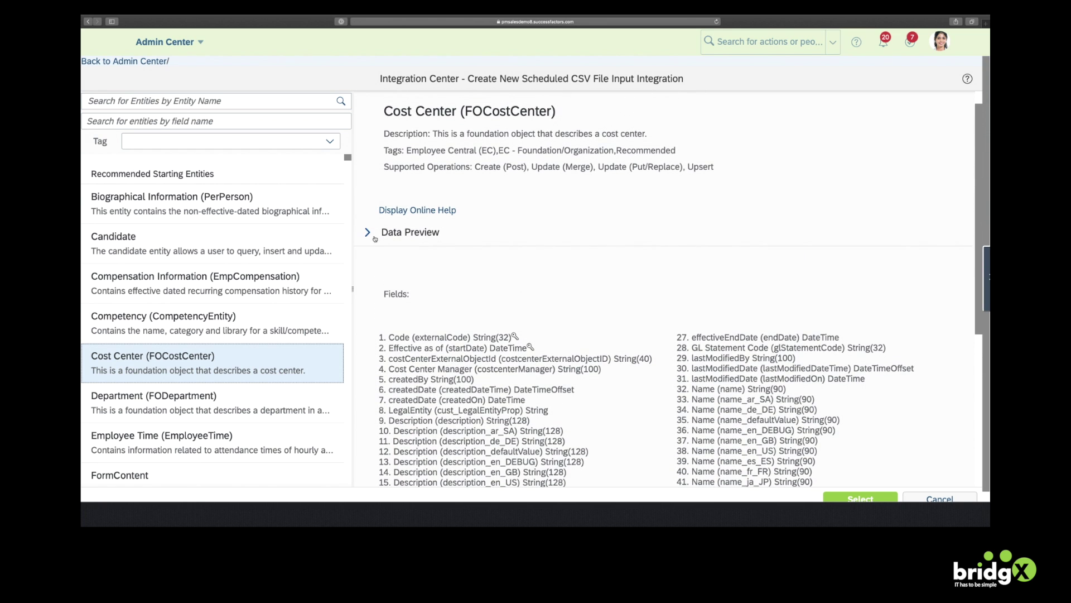
{"action": "left_click", "coordinate": [367, 232]}
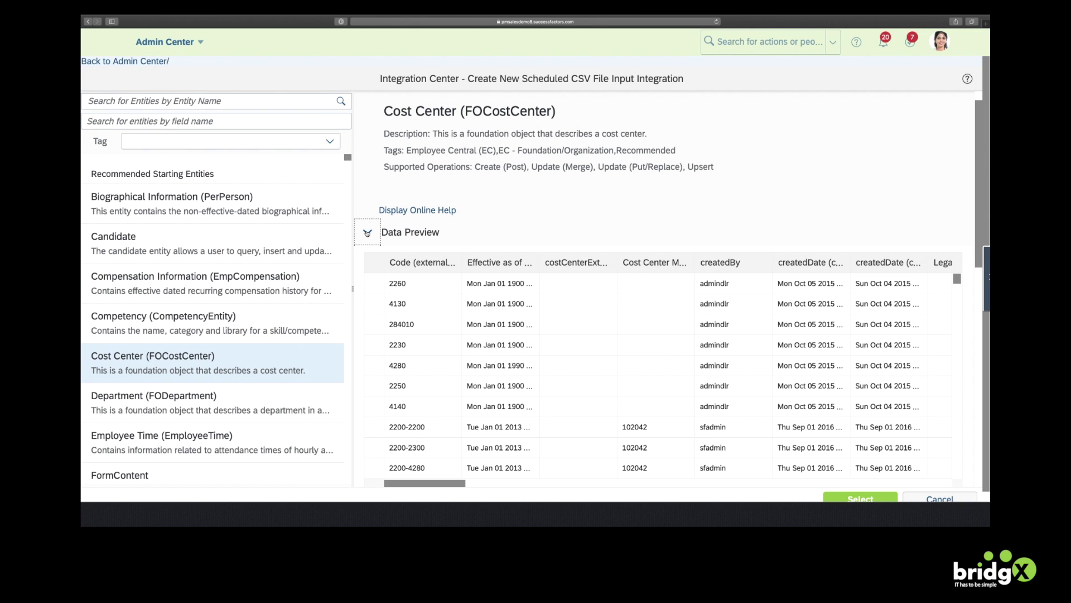
{"action": "left_click", "coordinate": [367, 232]}
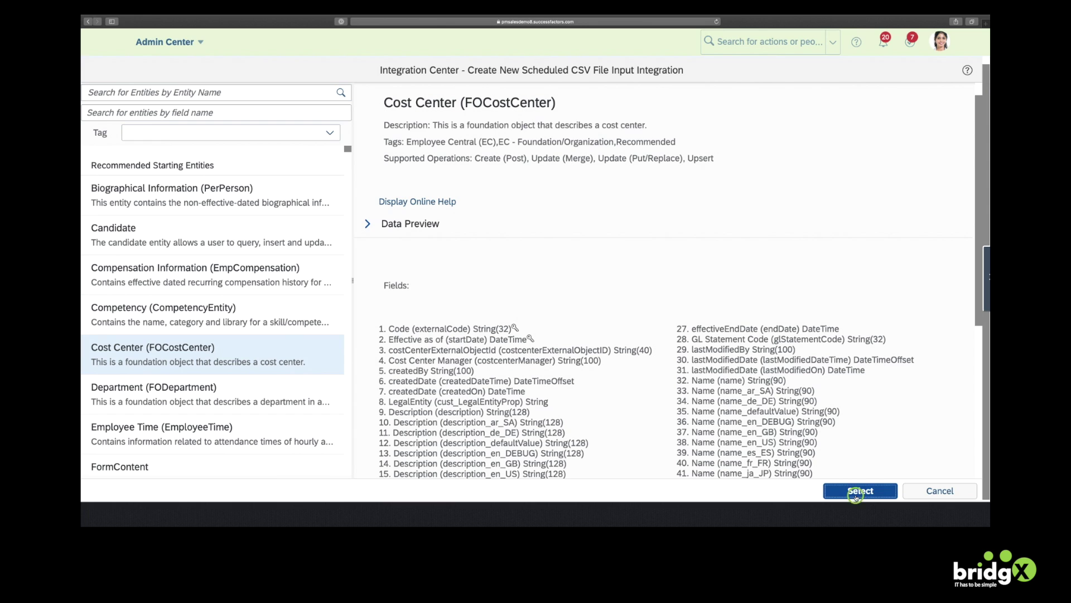
{"action": "left_click", "coordinate": [857, 497]}
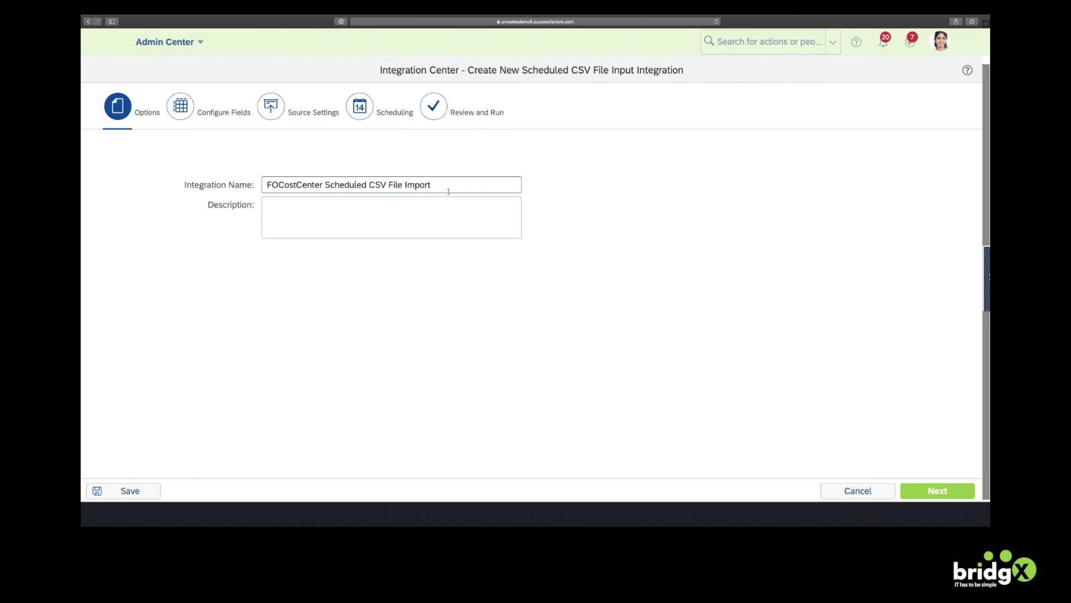
Rename the integration 'bridgX inbound sample: 2 cost centers' and add the matching description
{"action": "triple_click", "coordinate": [451, 184]}
{"action": "type", "text": "bridgX"}
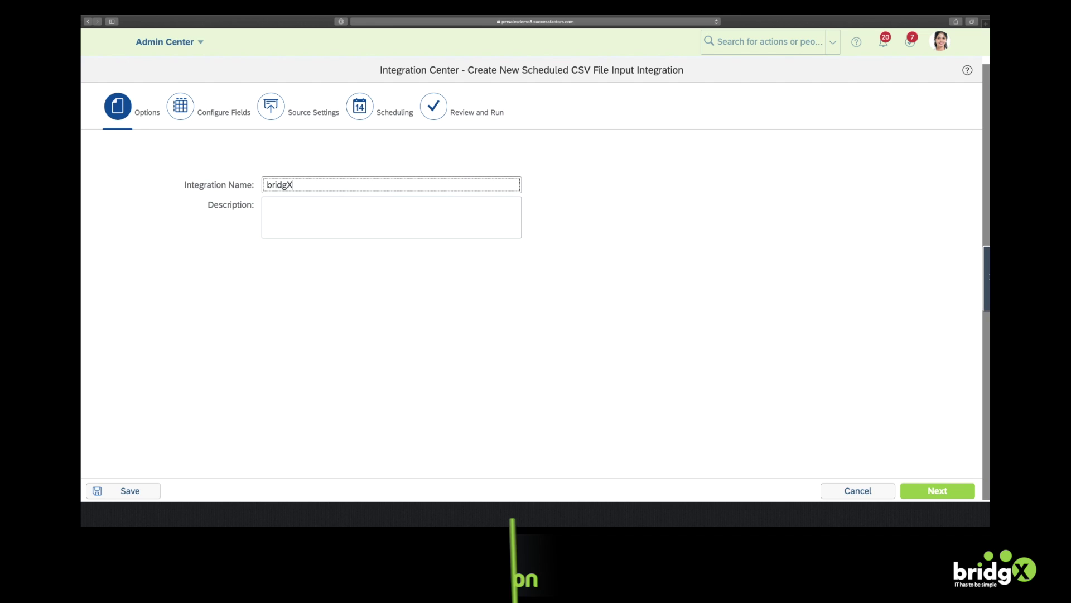
{"action": "type", "text": " i"}
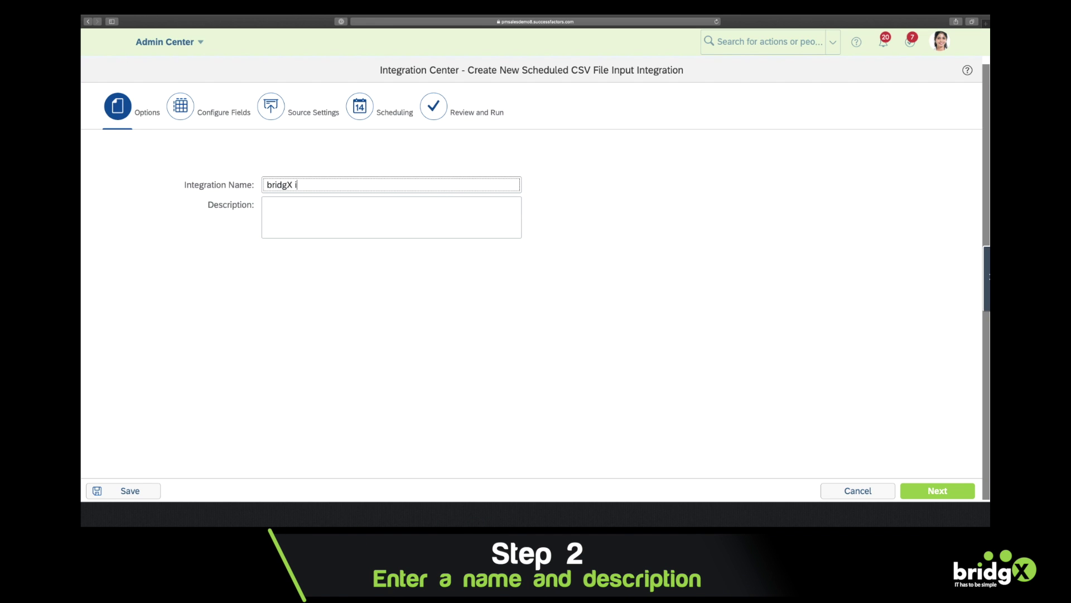
{"action": "type", "text": "nbound sample:"}
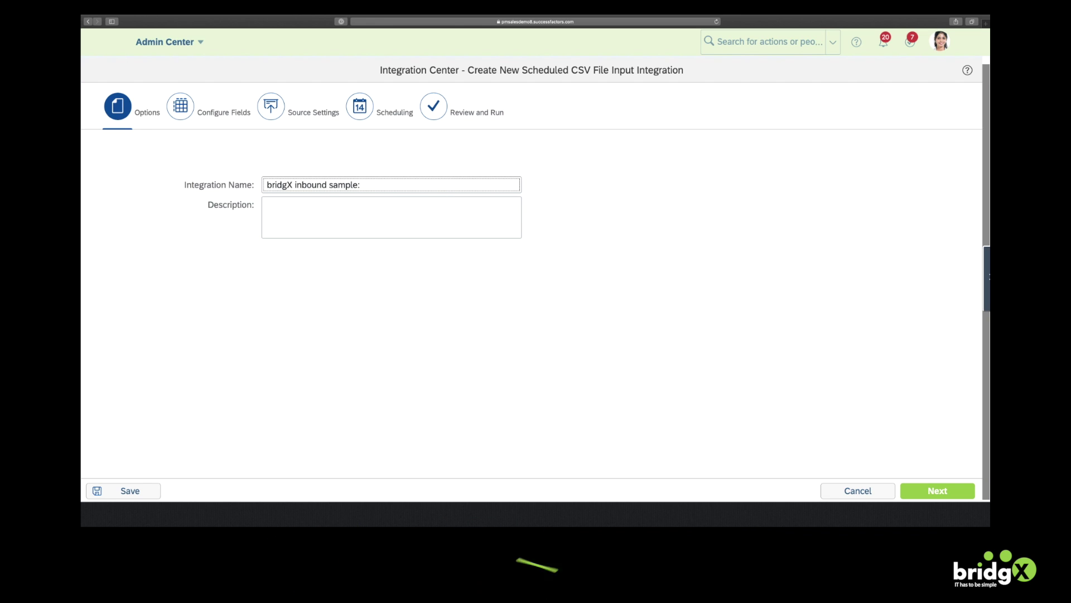
{"action": "type", "text": " 2 cost centers"}
{"action": "left_click", "coordinate": [311, 211]}
{"action": "type", "text": "uplo"}
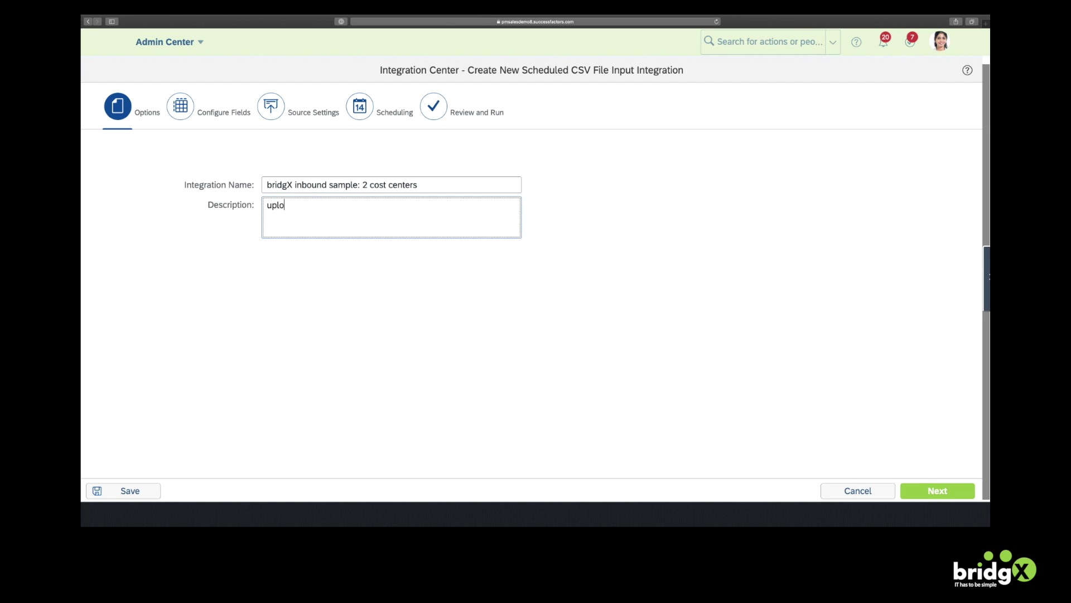
{"action": "type", "text": "ading 2 cost centers under parent "}
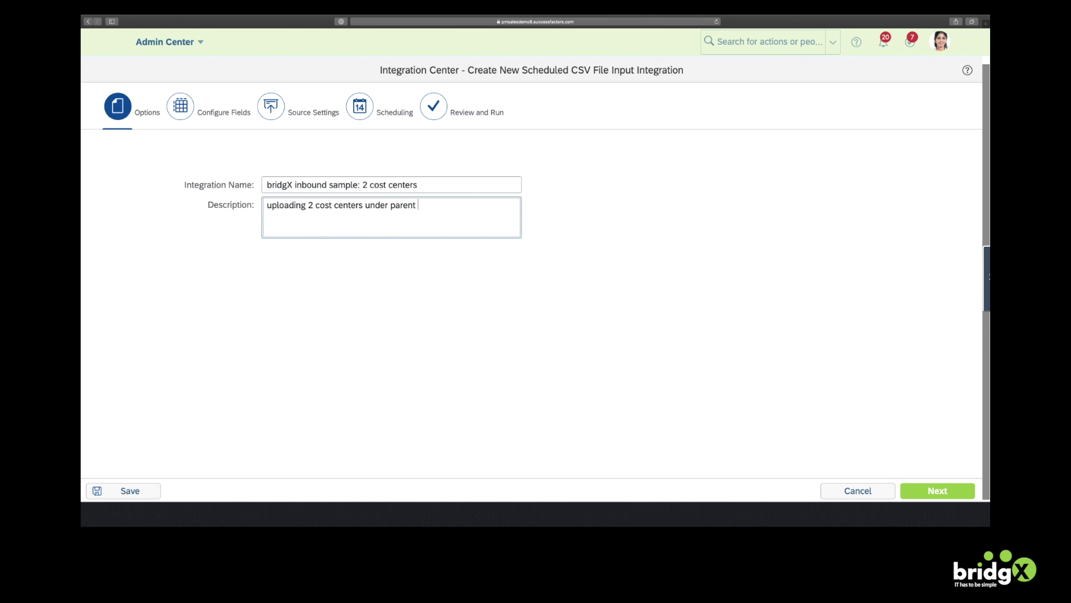
{"action": "type", "text": "bridgX CEO Office"}
{"action": "left_click", "coordinate": [205, 146]}
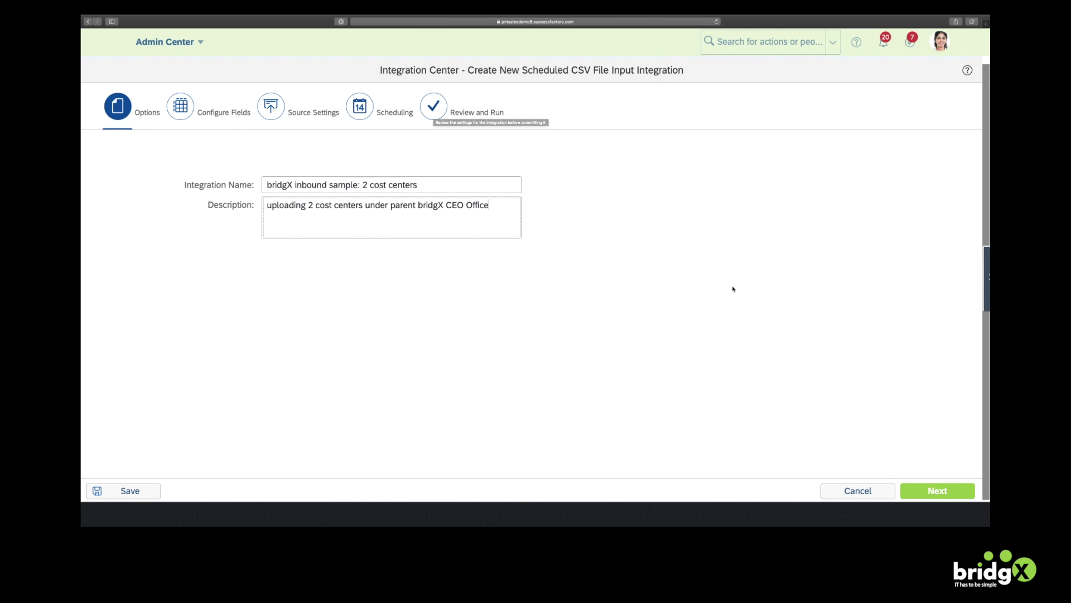
In the Configure Fields step, upload sample.csv as the sample CSV file
{"action": "left_click", "coordinate": [943, 492]}
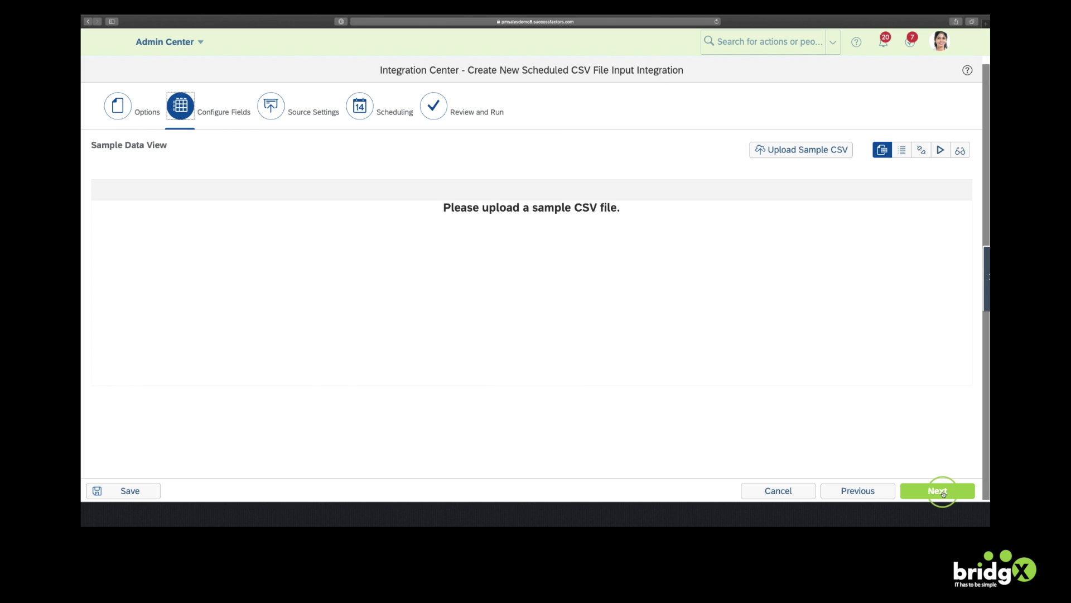
{"action": "left_click", "coordinate": [793, 149]}
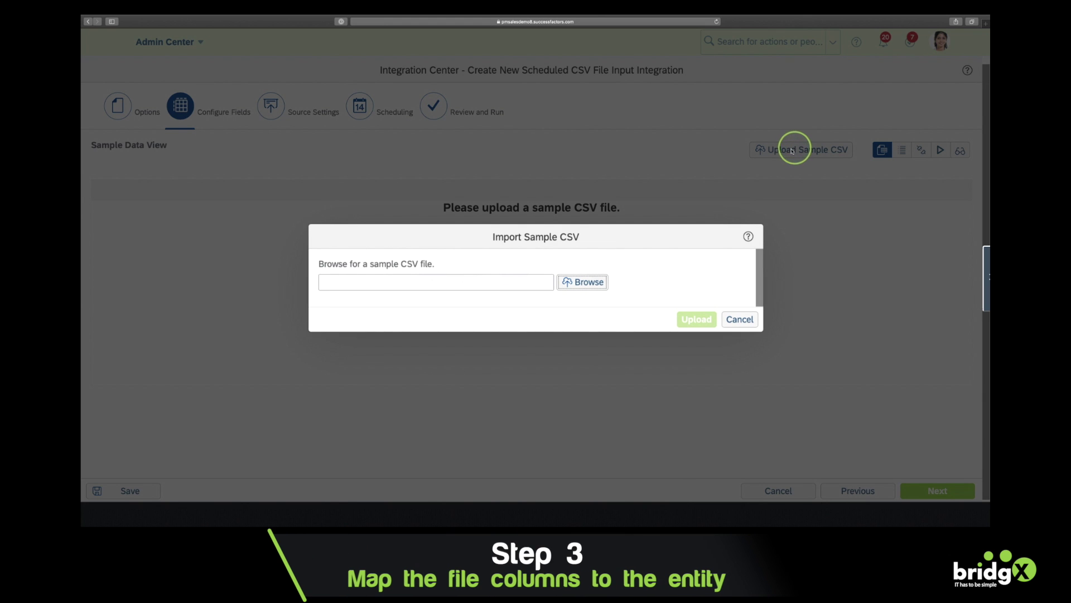
{"action": "left_click", "coordinate": [585, 283]}
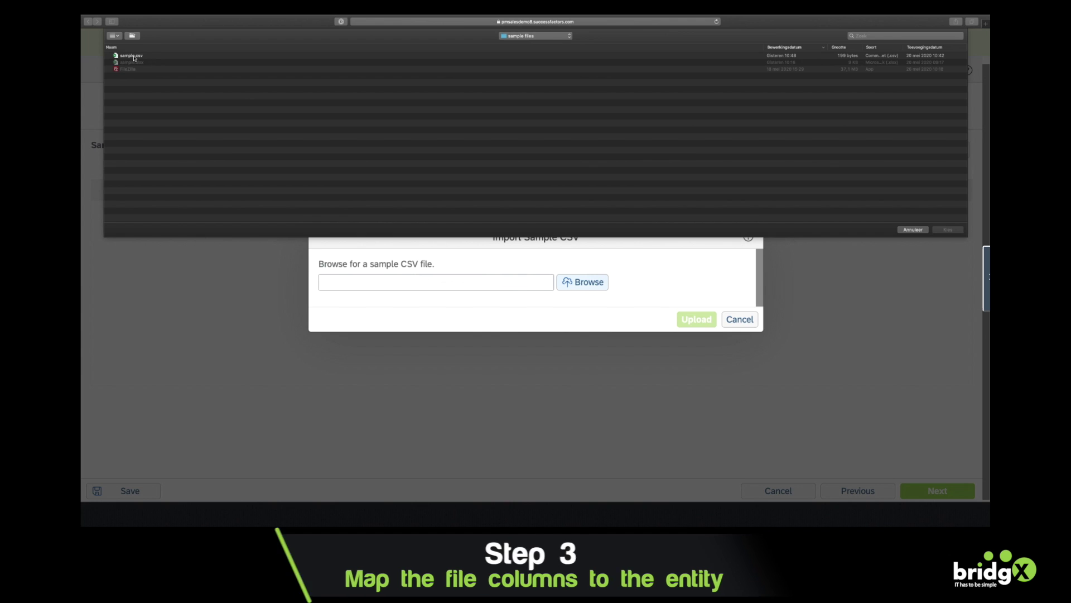
{"action": "left_click", "coordinate": [131, 56]}
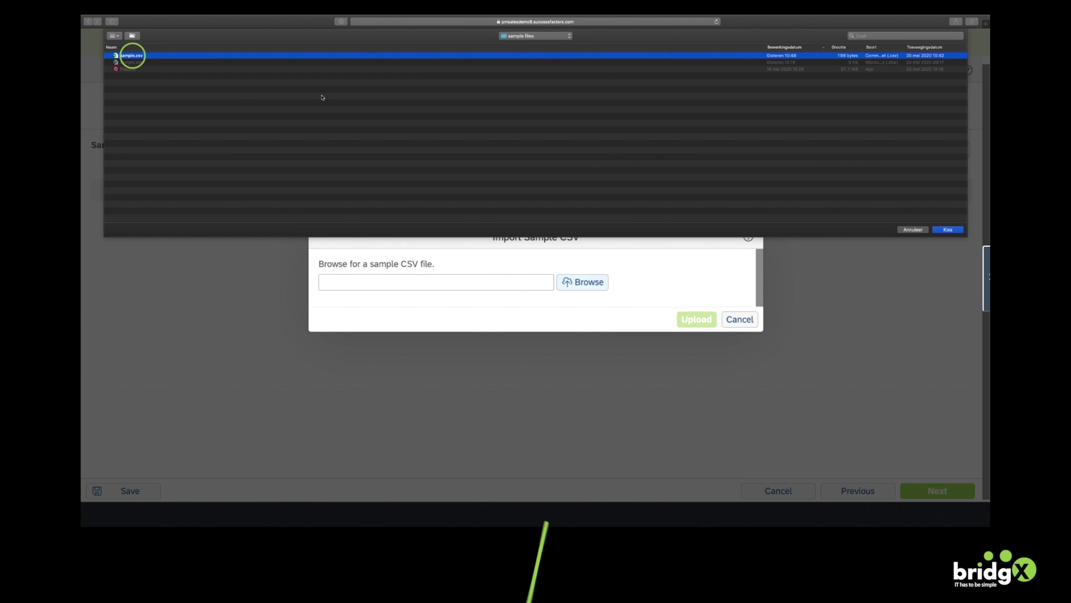
{"action": "left_click", "coordinate": [948, 229]}
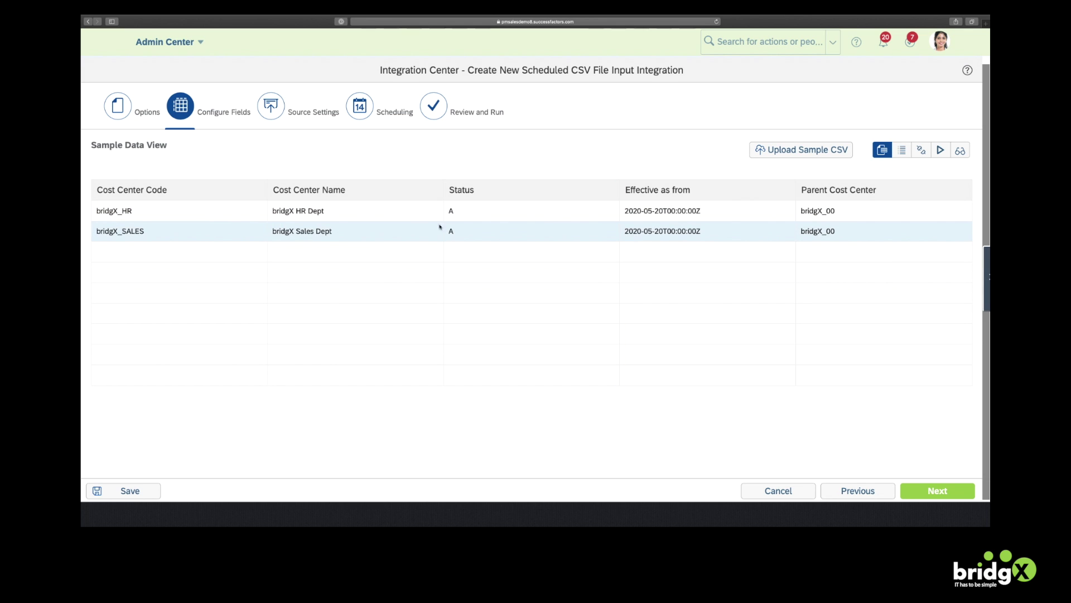
In Field Mapping View, map Cost Center Code to Code and Effective as from to start date
{"action": "left_click", "coordinate": [922, 152]}
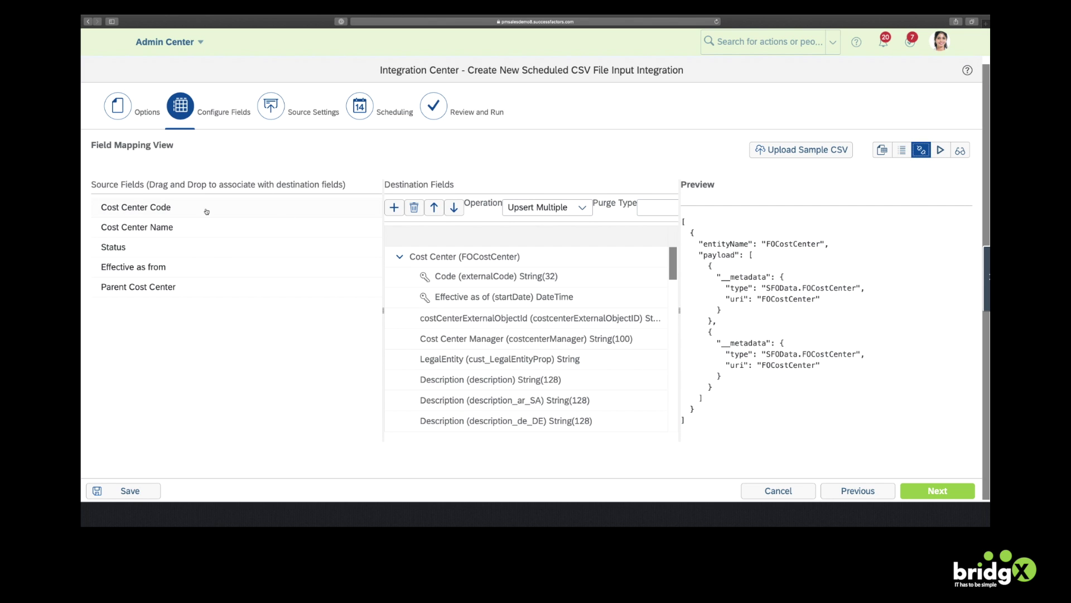
{"action": "left_click_drag", "start_coordinate": [139, 208], "coordinate": [473, 277]}
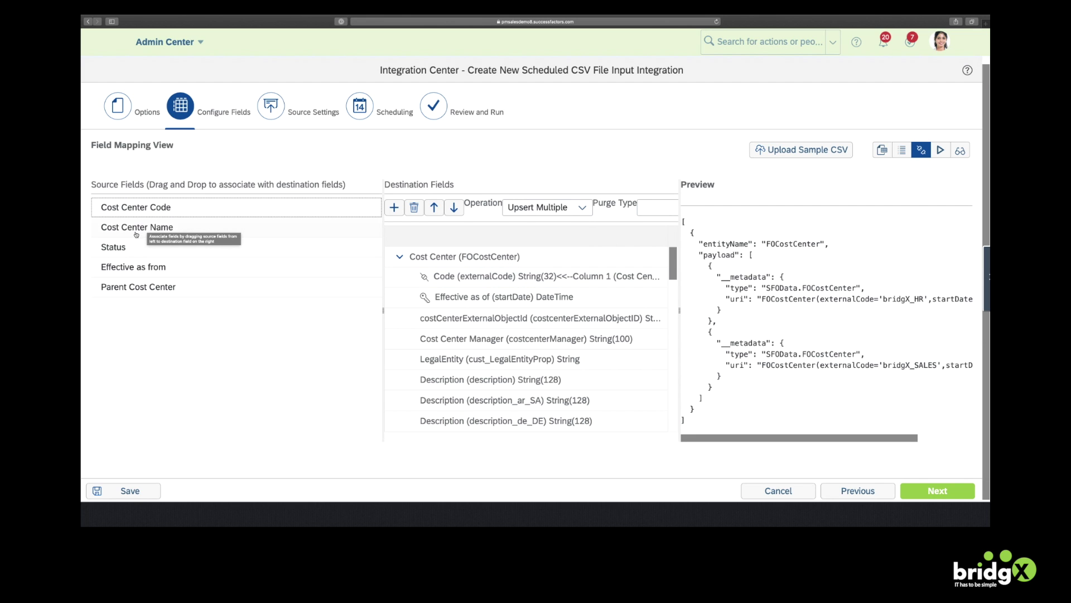
{"action": "left_click_drag", "start_coordinate": [129, 268], "coordinate": [461, 299]}
{"action": "scroll", "coordinate": [473, 339], "scroll_direction": "down", "scroll_amount": 5}
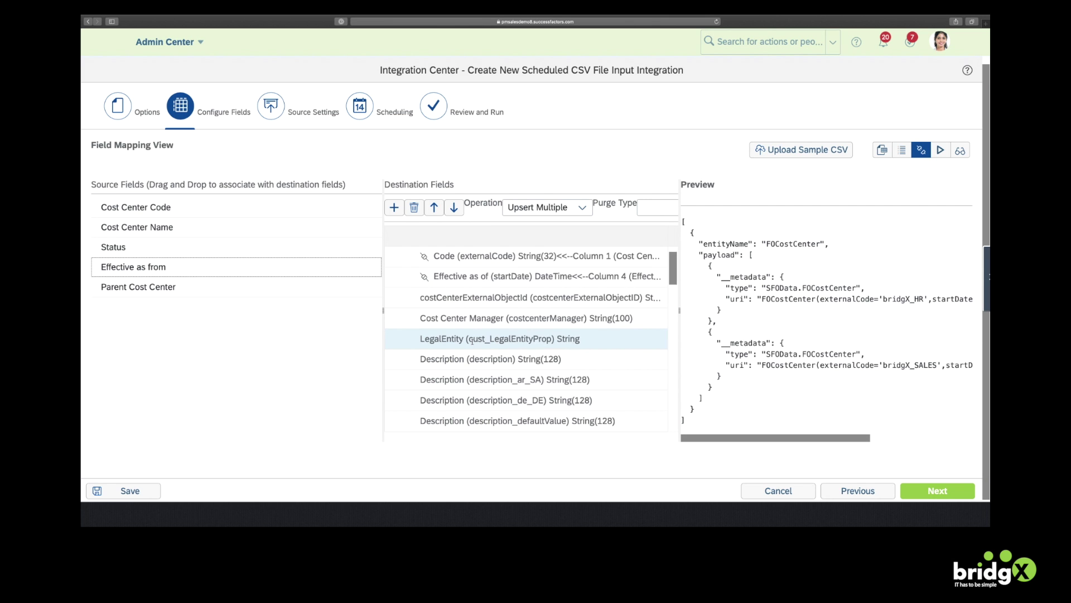
{"action": "scroll", "coordinate": [472, 341], "scroll_direction": "down", "scroll_amount": 6}
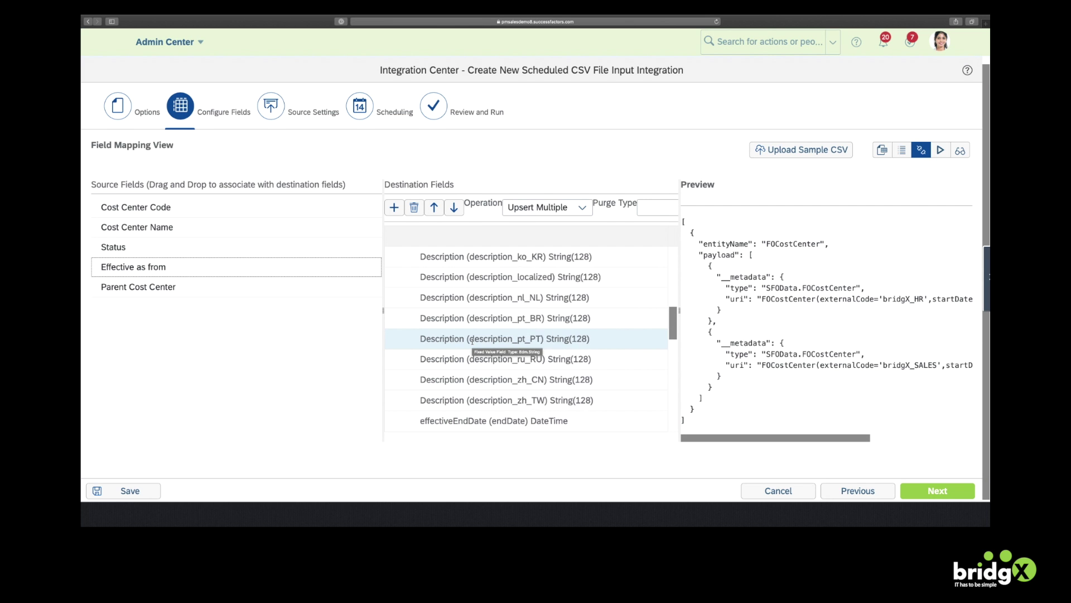
{"action": "scroll", "coordinate": [472, 341], "scroll_direction": "down", "scroll_amount": 1}
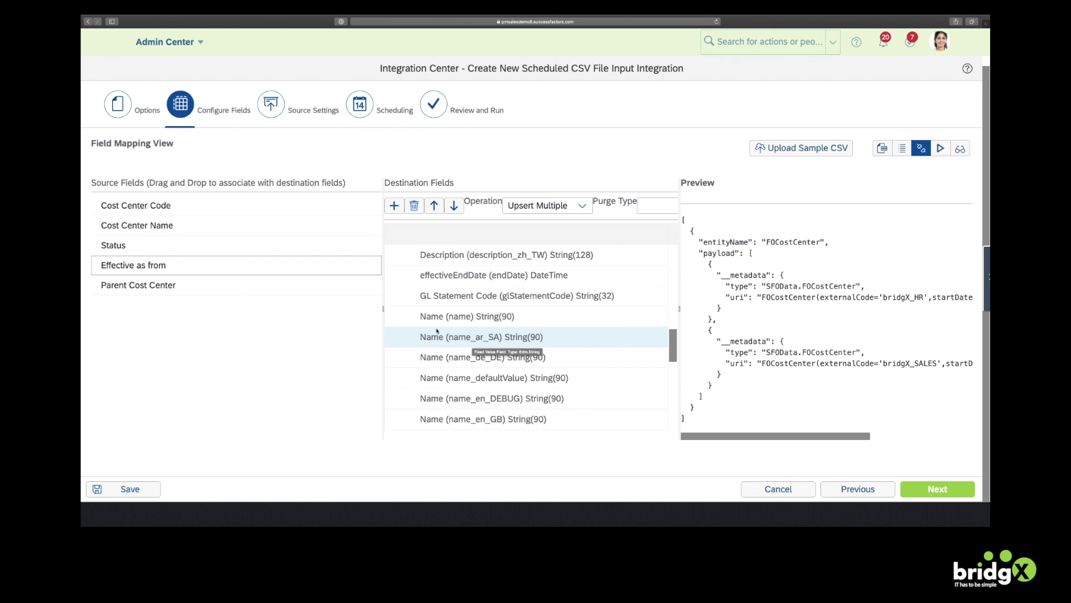
Map Cost Center Name, Parent Cost Center and Status onto their destination fields
{"action": "left_click_drag", "start_coordinate": [152, 227], "coordinate": [481, 319]}
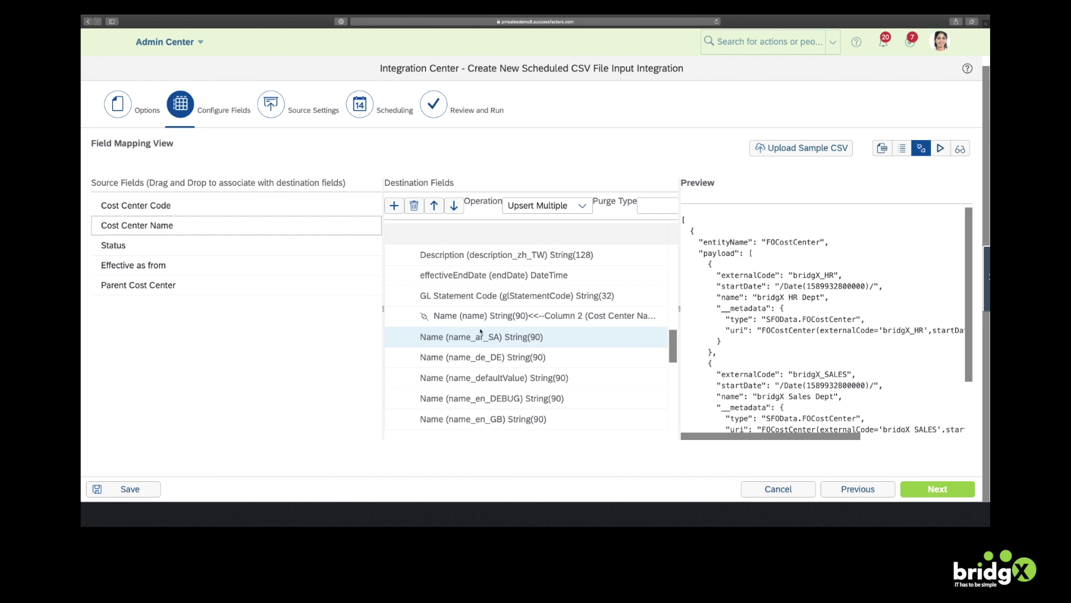
{"action": "scroll", "coordinate": [481, 329], "scroll_direction": "down", "scroll_amount": 5}
{"action": "scroll", "coordinate": [481, 331], "scroll_direction": "down", "scroll_amount": 5}
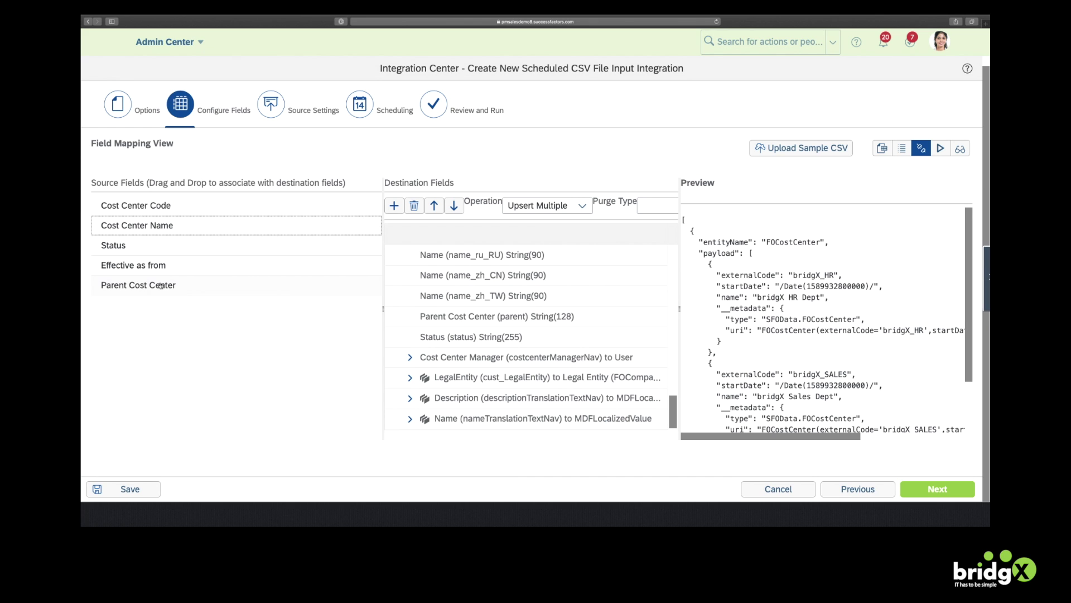
{"action": "left_click_drag", "start_coordinate": [160, 285], "coordinate": [510, 322]}
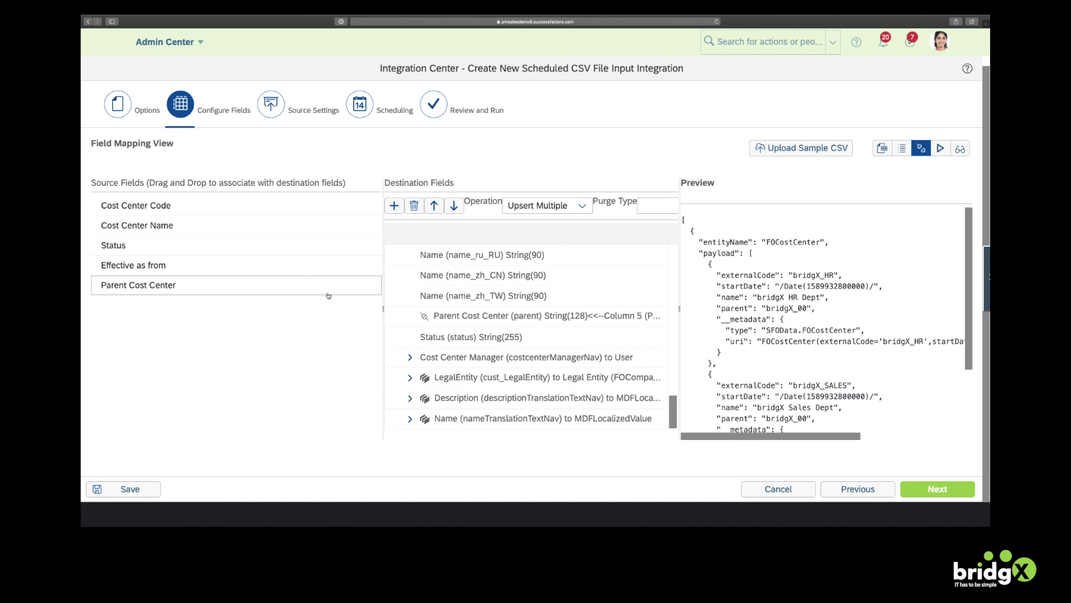
{"action": "left_click", "coordinate": [114, 246]}
{"action": "left_click_drag", "start_coordinate": [114, 246], "coordinate": [499, 337]}
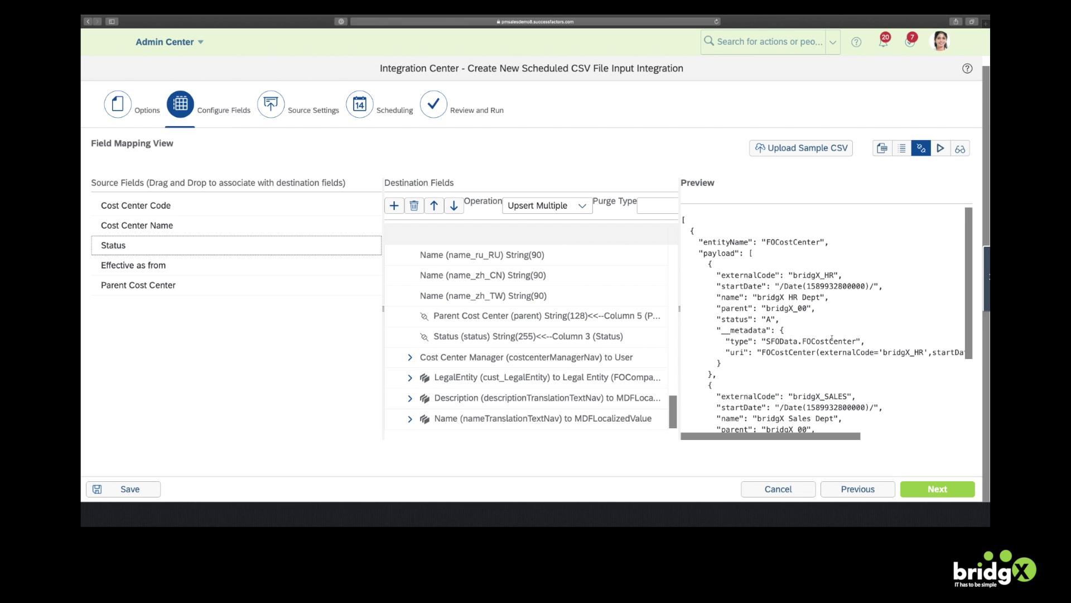
{"action": "scroll", "coordinate": [832, 338], "scroll_direction": "down", "scroll_amount": 5}
{"action": "scroll", "coordinate": [832, 339], "scroll_direction": "up", "scroll_amount": 4}
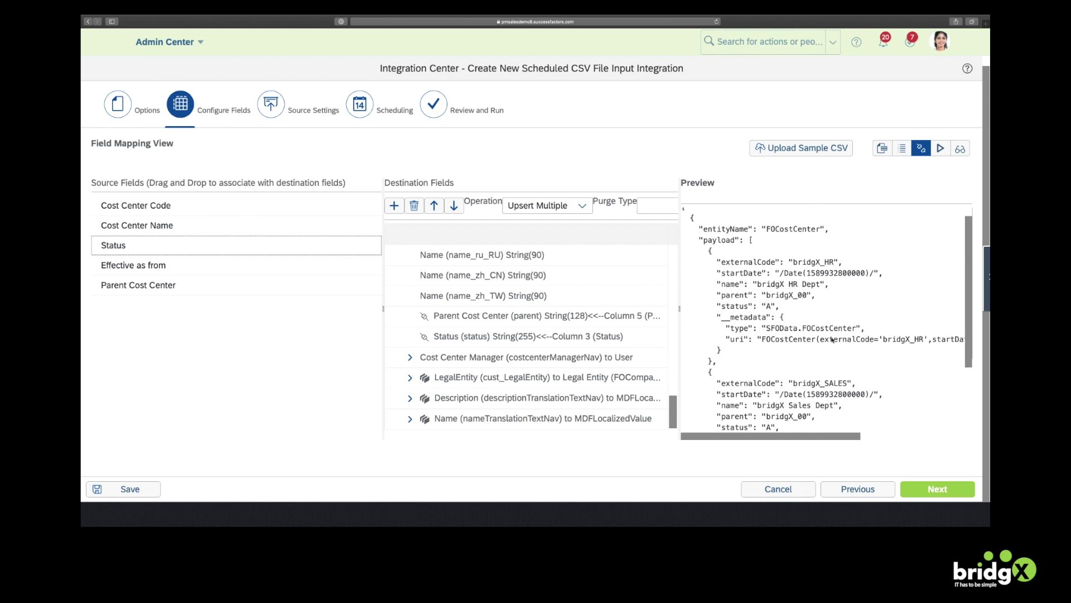
{"action": "scroll", "coordinate": [832, 338], "scroll_direction": "up", "scroll_amount": 1}
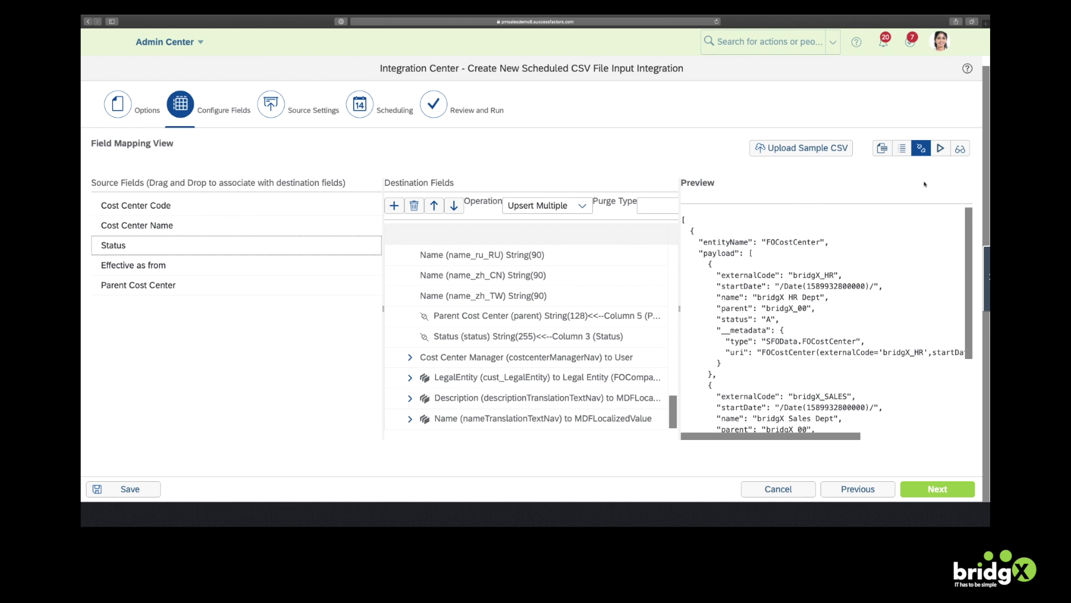
Open the File Import Test View and widen the Effective as of and Name columns
{"action": "left_click", "coordinate": [941, 149]}
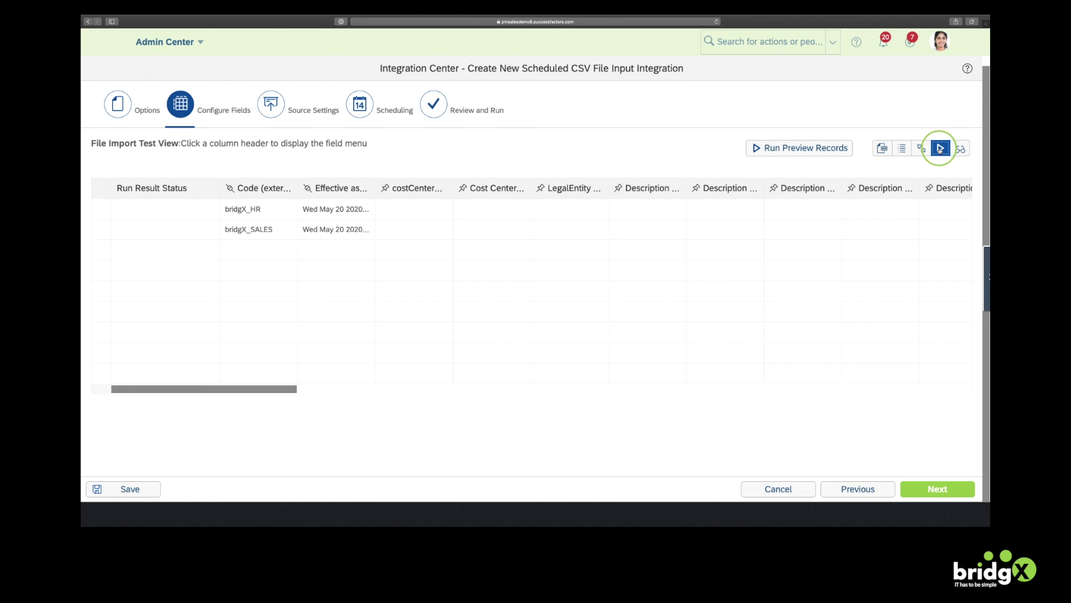
{"action": "double_click", "coordinate": [375, 187]}
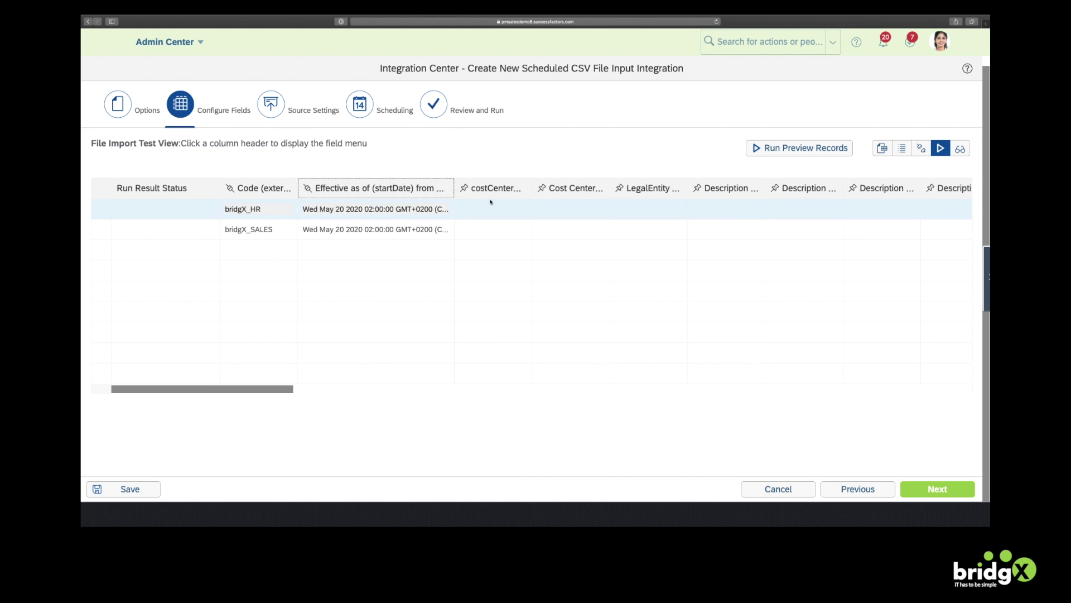
{"action": "scroll", "coordinate": [630, 213], "scroll_direction": "right", "scroll_amount": 15}
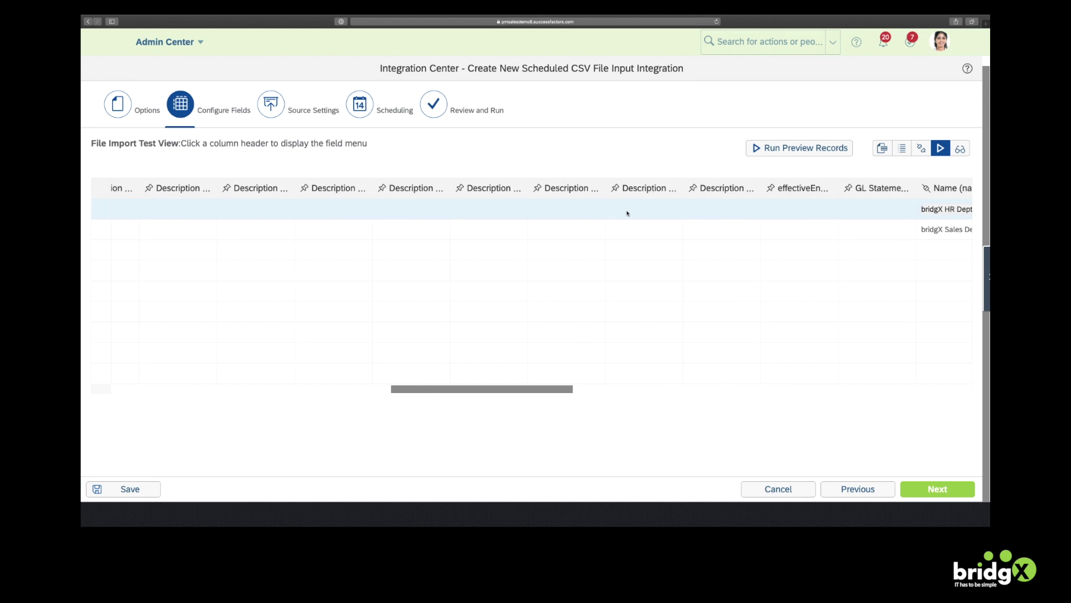
{"action": "left_click_drag", "start_coordinate": [679, 187], "coordinate": [738, 188]}
{"action": "scroll", "coordinate": [738, 214], "scroll_direction": "right", "scroll_amount": 10}
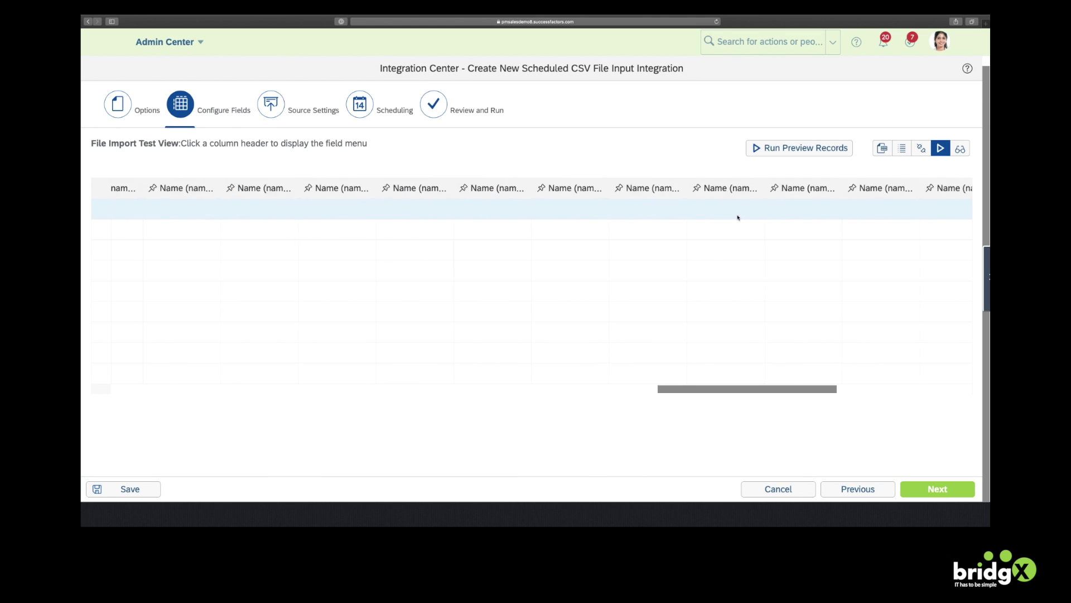
{"action": "scroll", "coordinate": [737, 217], "scroll_direction": "right", "scroll_amount": 3}
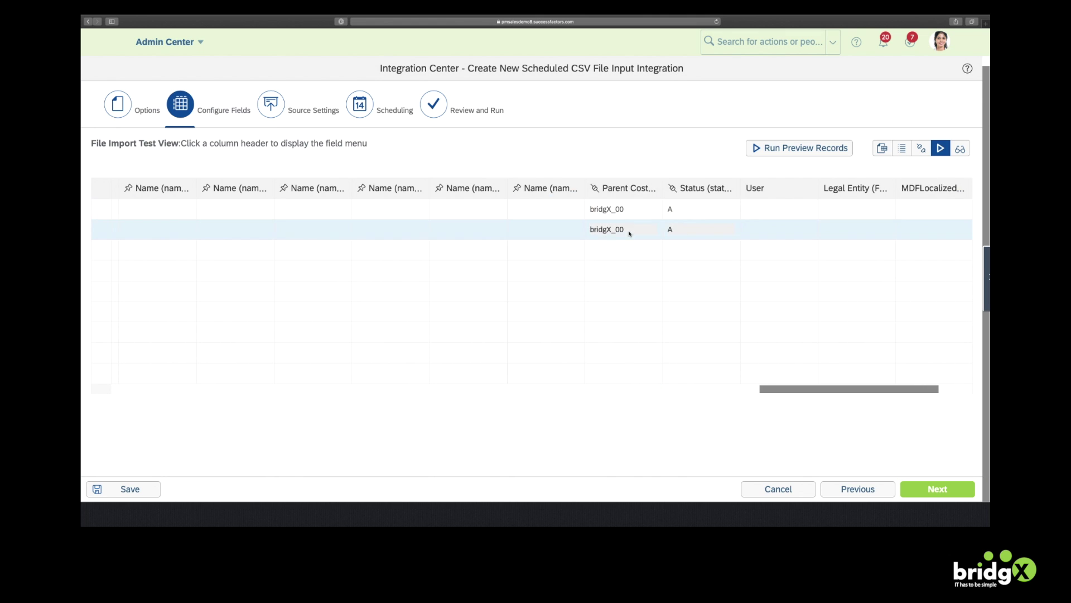
Set the SFTP host to sftp4.successfactors.com and autofill the saved user name and password
{"action": "left_click", "coordinate": [939, 490]}
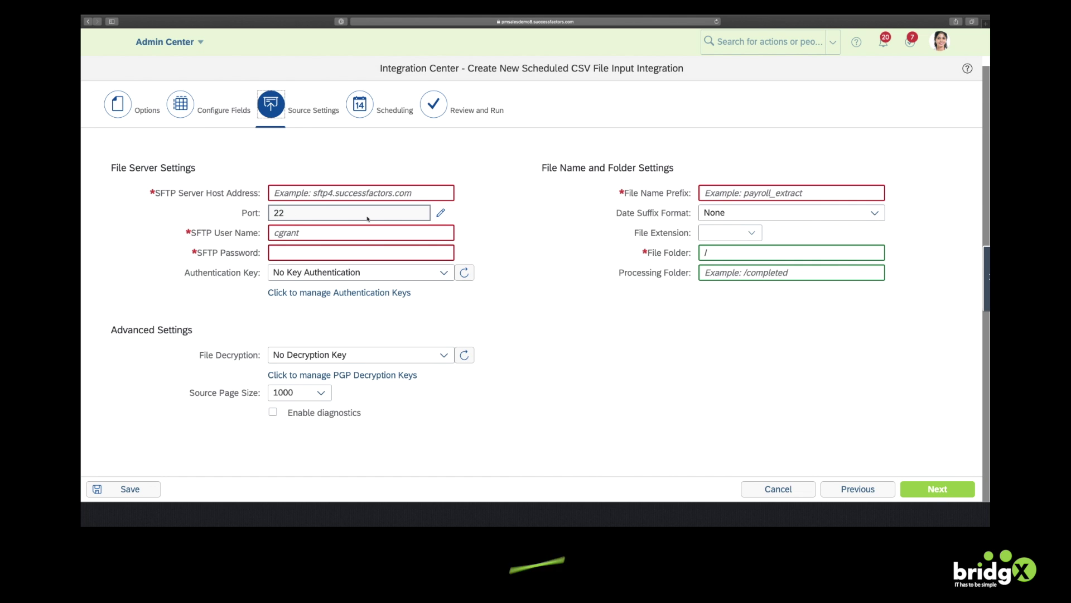
{"action": "left_click", "coordinate": [346, 193]}
{"action": "type", "text": "sftp4."}
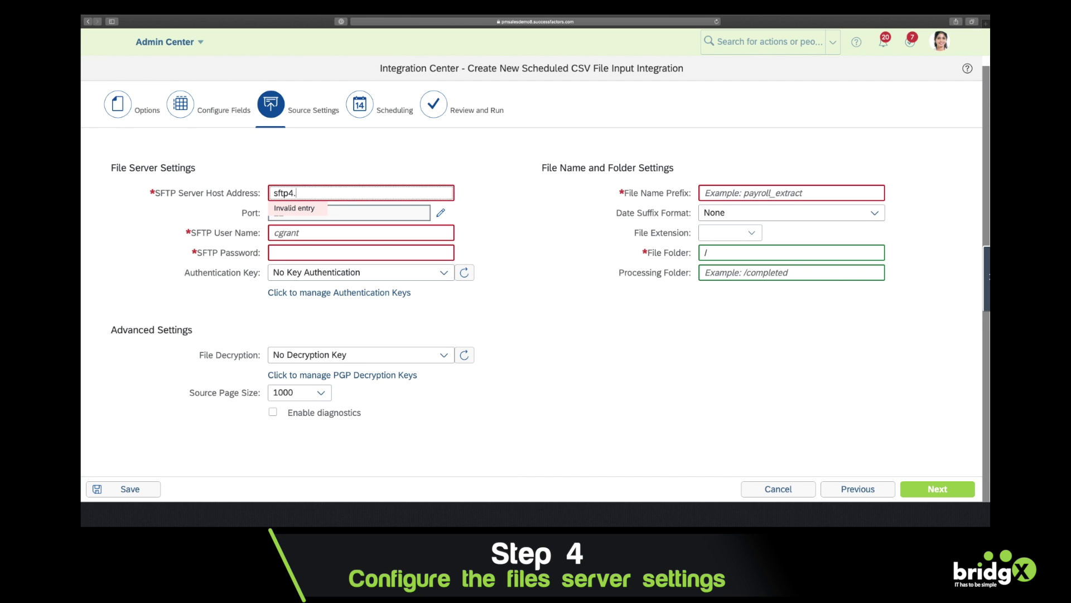
{"action": "type", "text": "success"}
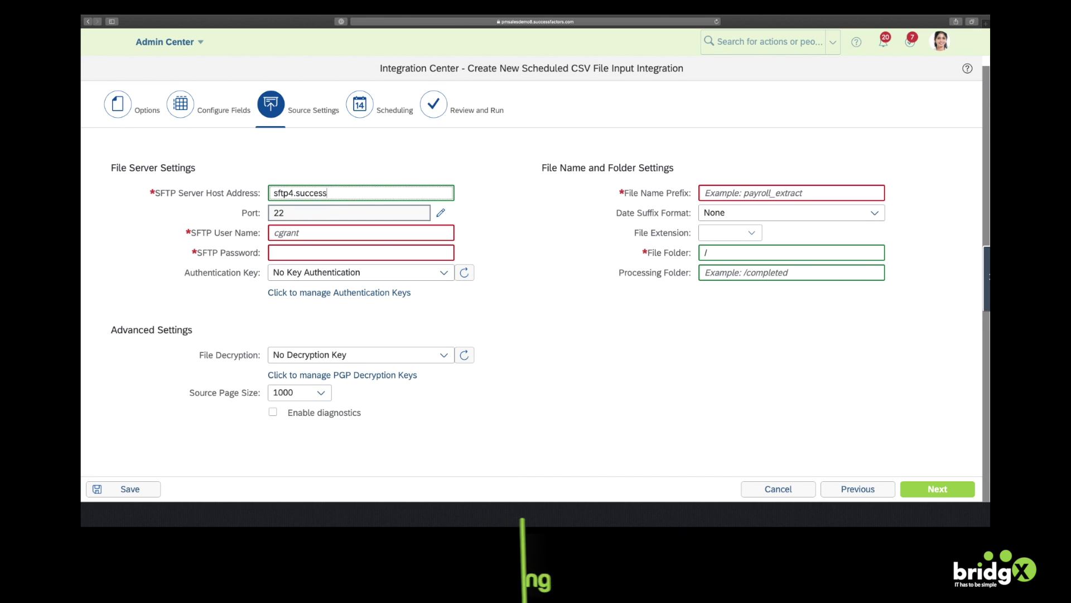
{"action": "type", "text": "factors.com"}
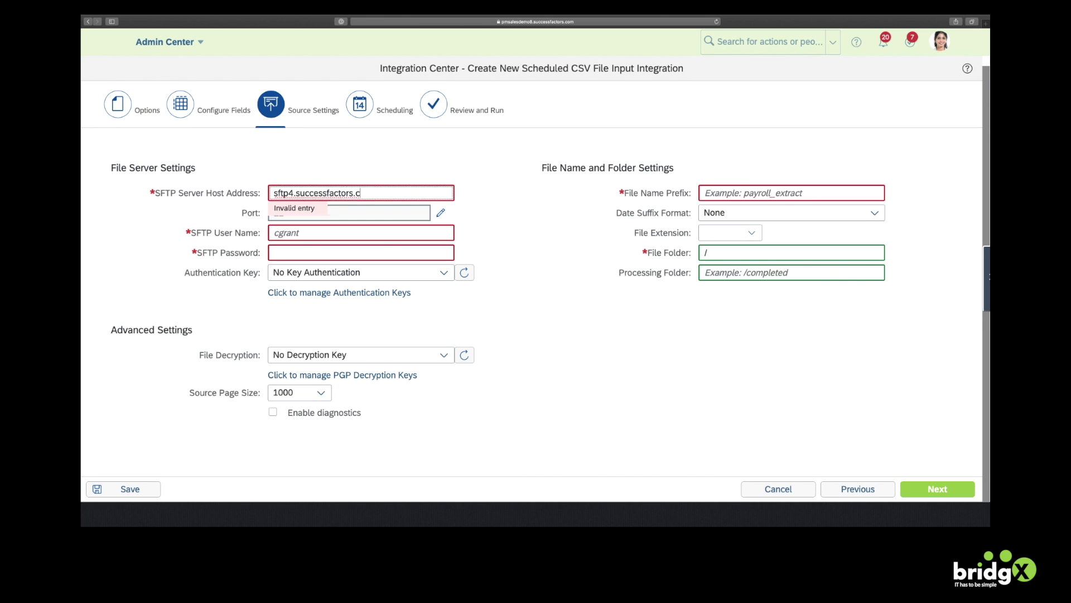
{"action": "left_click", "coordinate": [326, 232]}
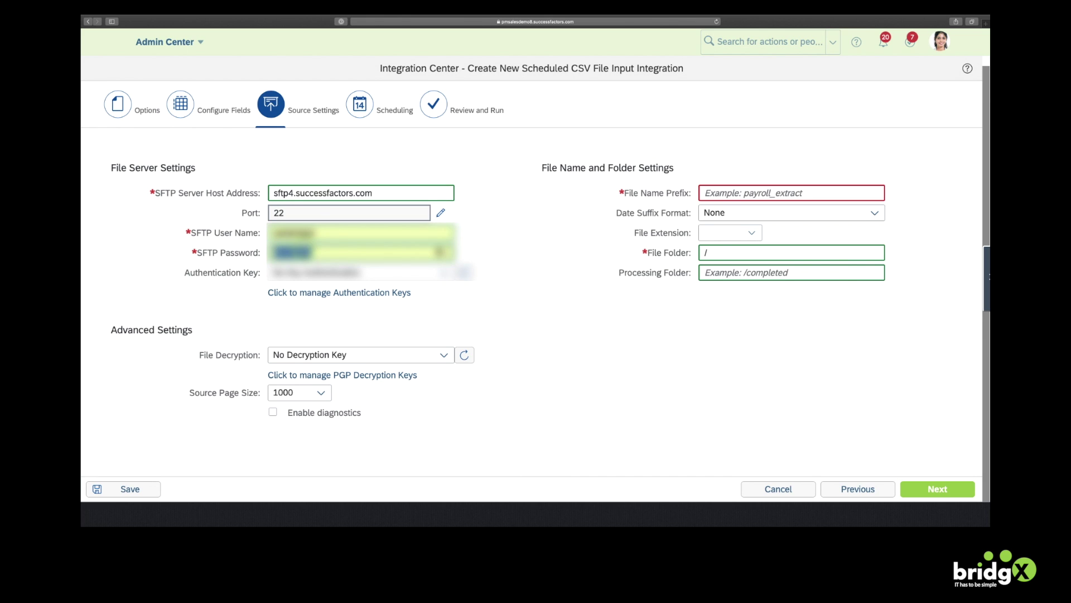
{"action": "left_click", "coordinate": [565, 254]}
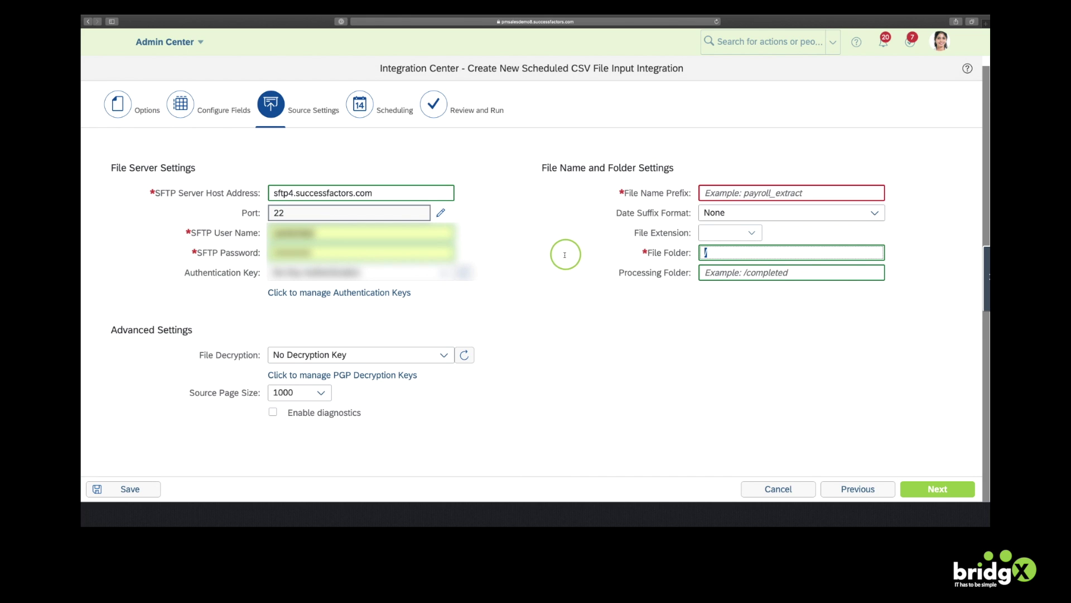
Set file prefix 'sample', extension csv, folder /TEST and processing folder /completed
{"action": "left_click", "coordinate": [728, 194]}
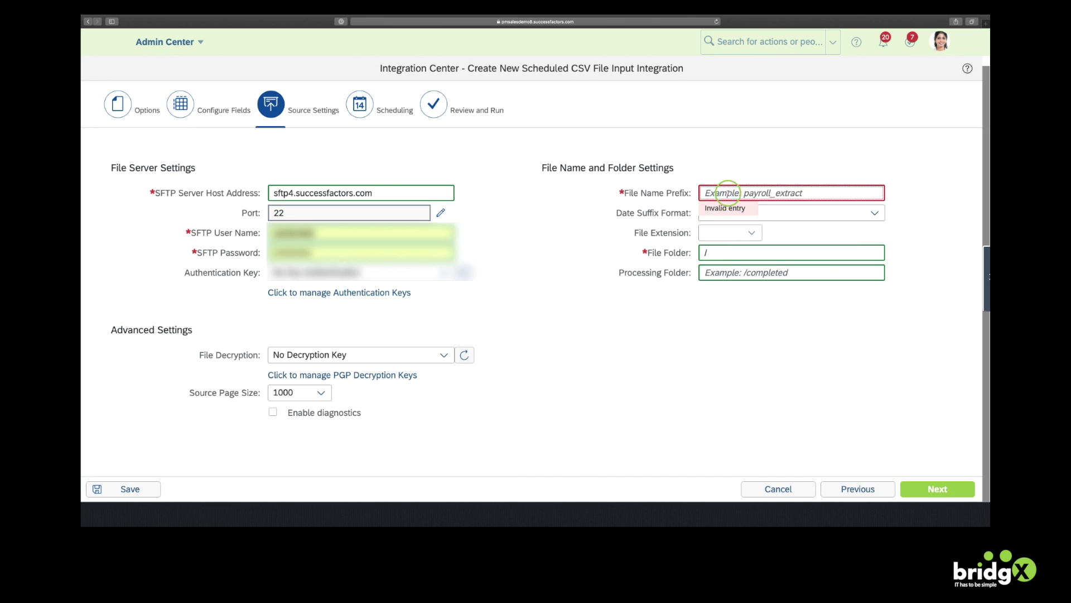
{"action": "type", "text": "sample"}
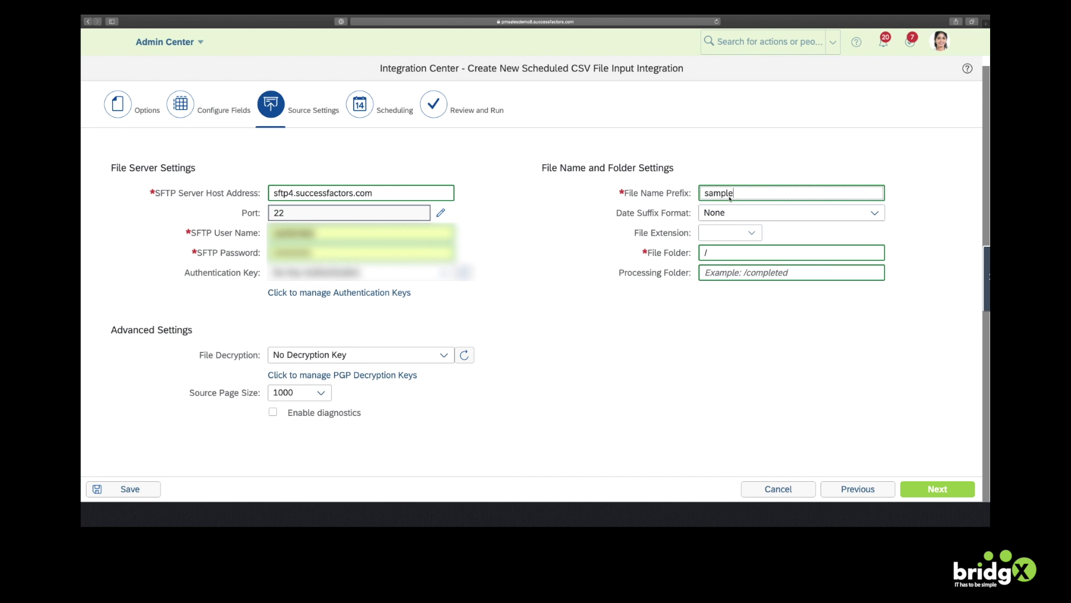
{"action": "left_click", "coordinate": [751, 233]}
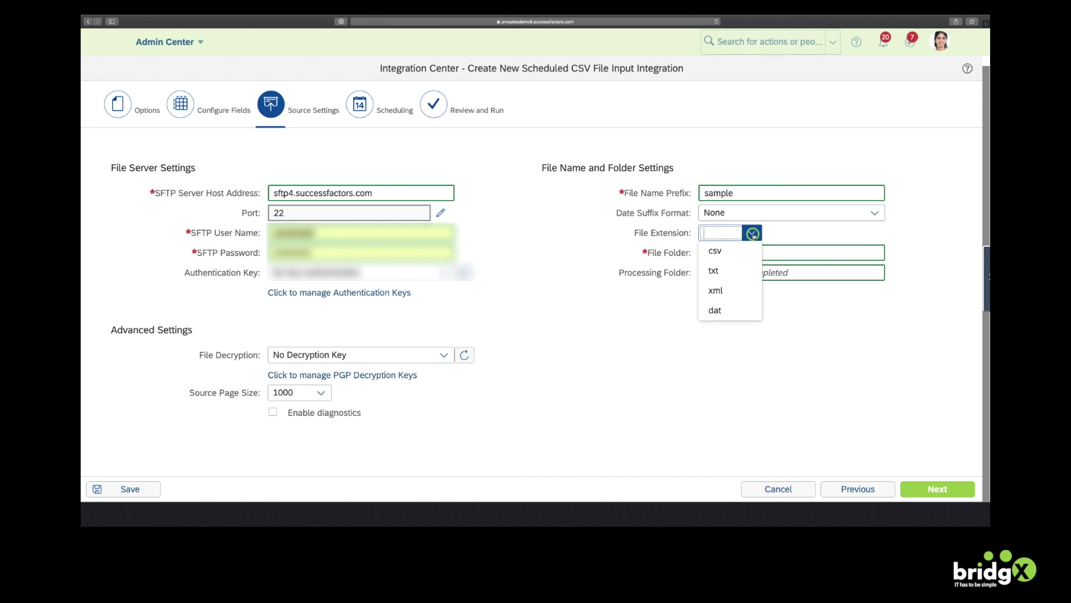
{"action": "left_click", "coordinate": [719, 251]}
{"action": "left_click", "coordinate": [727, 253]}
{"action": "type", "text": "TEST"}
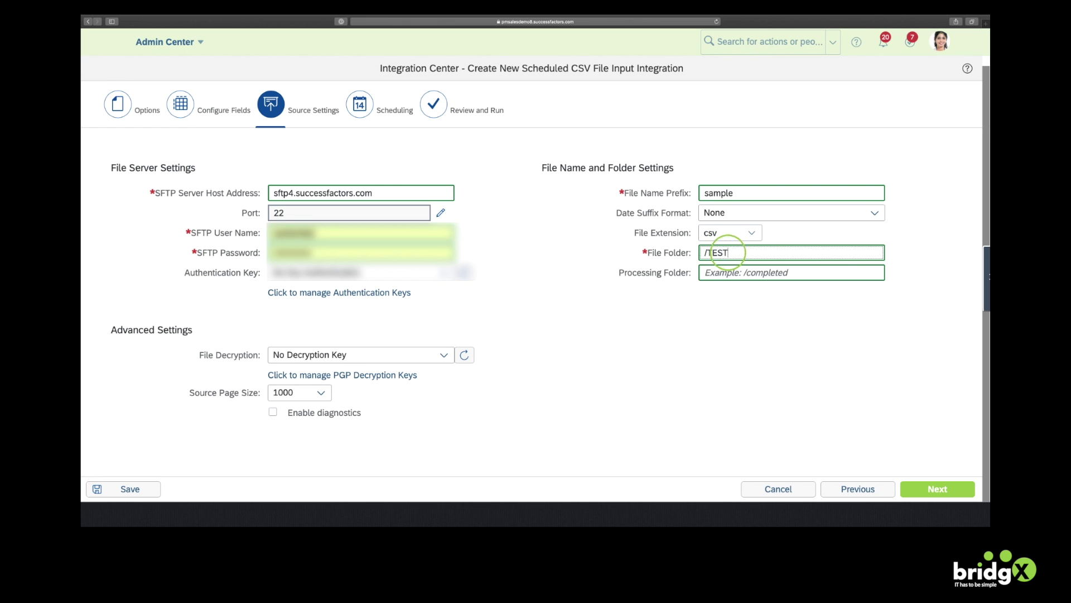
{"action": "left_click", "coordinate": [715, 273]}
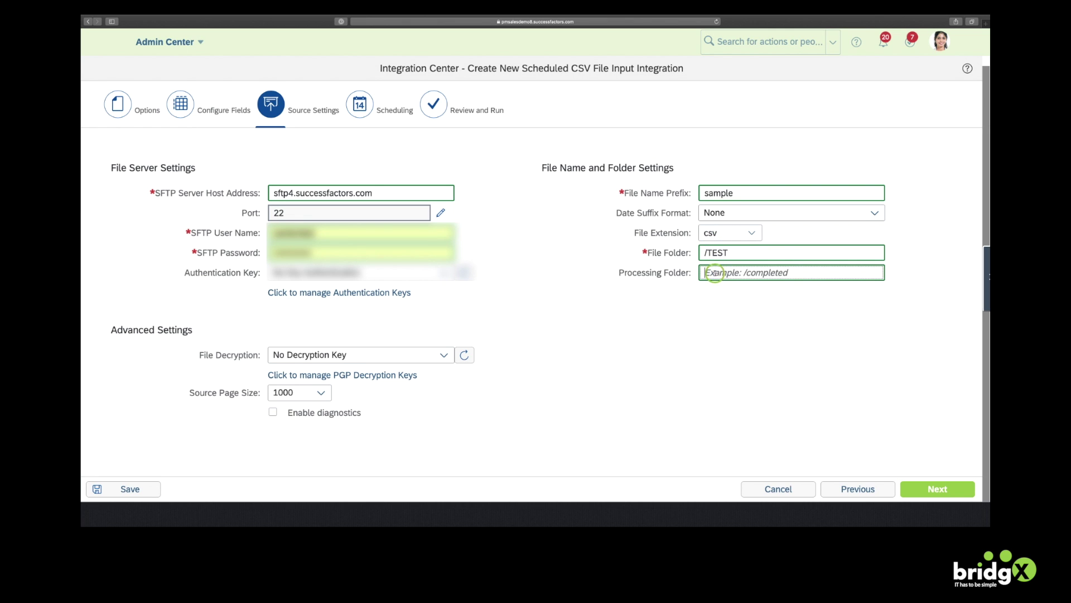
{"action": "type", "text": "/completed"}
Schedule the integration to occur Once (May 27 2020, 09:36 AM) and enter a notification e-mail address
{"action": "left_click", "coordinate": [937, 490]}
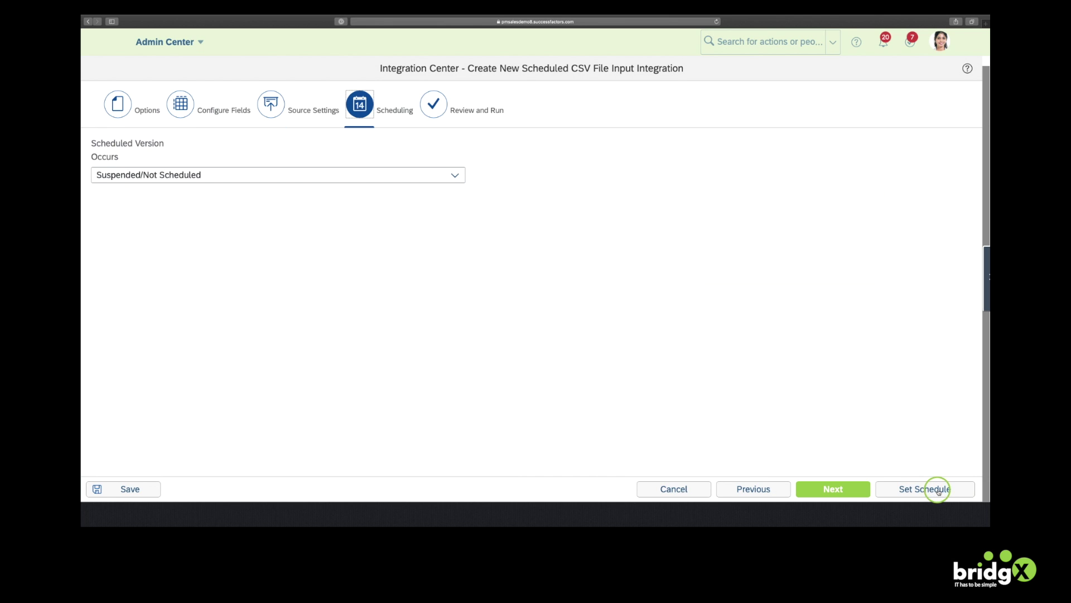
{"action": "left_click", "coordinate": [330, 174]}
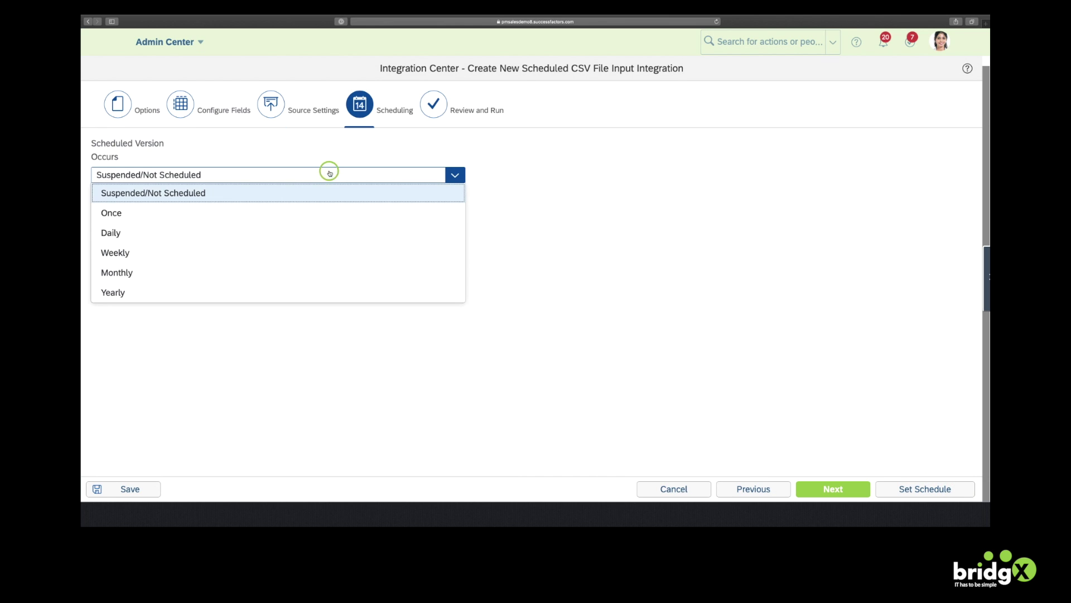
{"action": "left_click", "coordinate": [127, 211]}
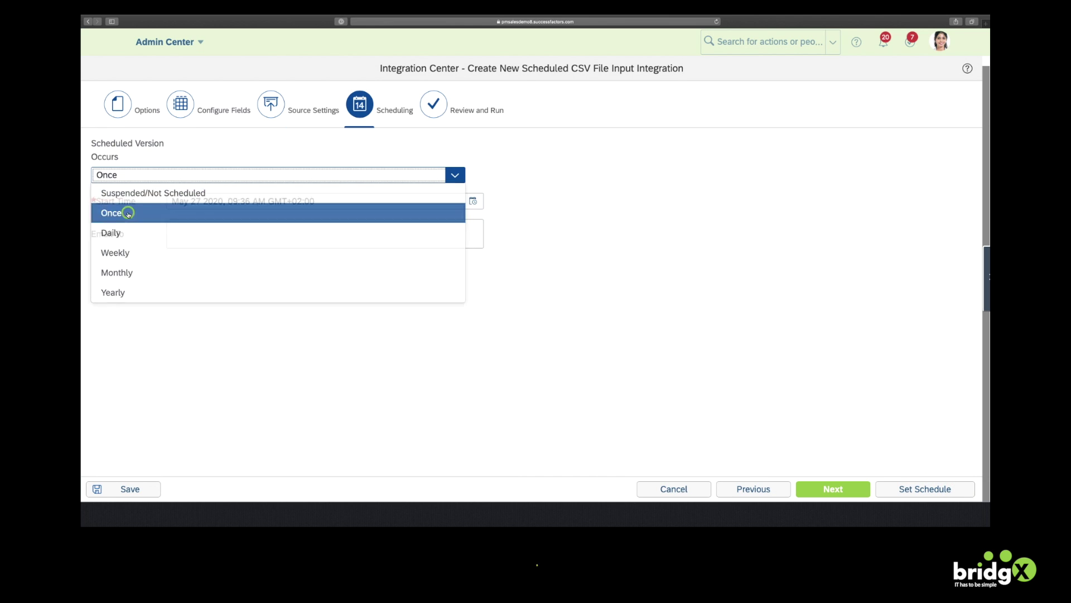
{"action": "left_click", "coordinate": [313, 234]}
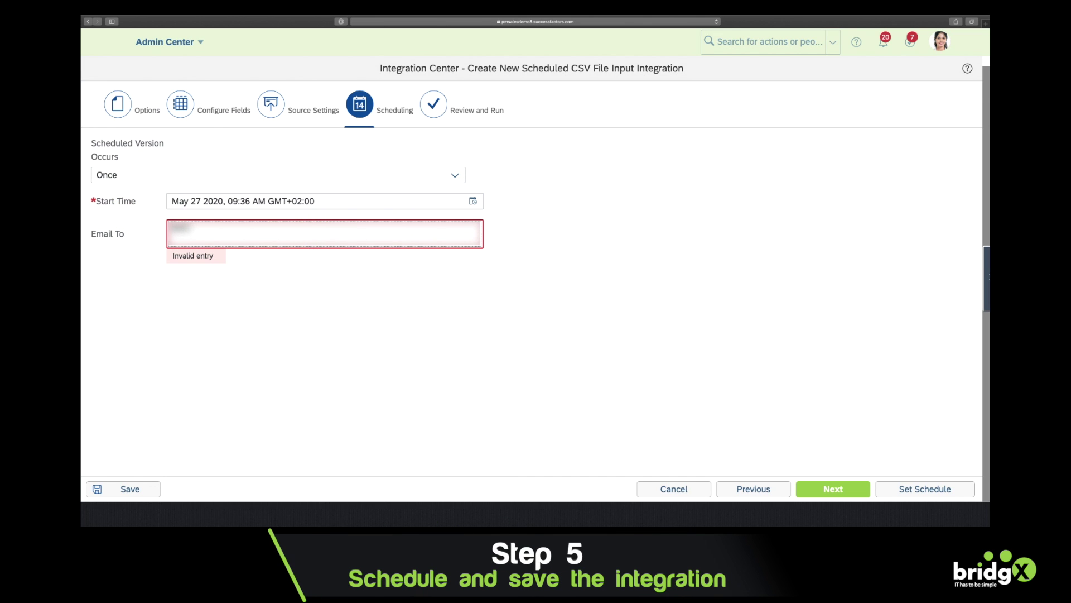
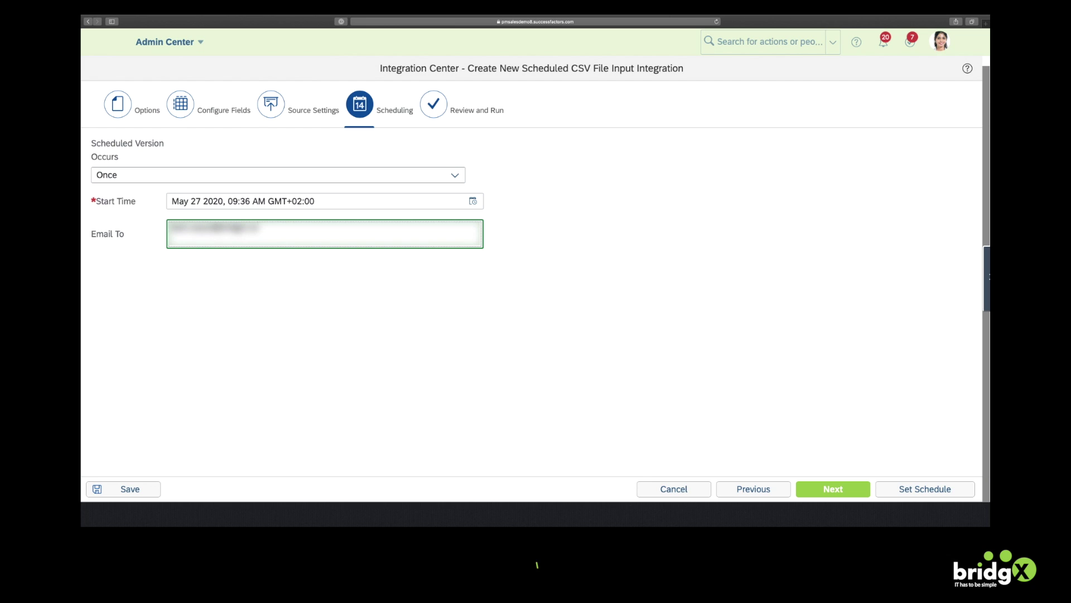
From Review and Run, save the integration as 'bridgX inbound sample: 2 cost centers' with a description
{"action": "left_click", "coordinate": [833, 489]}
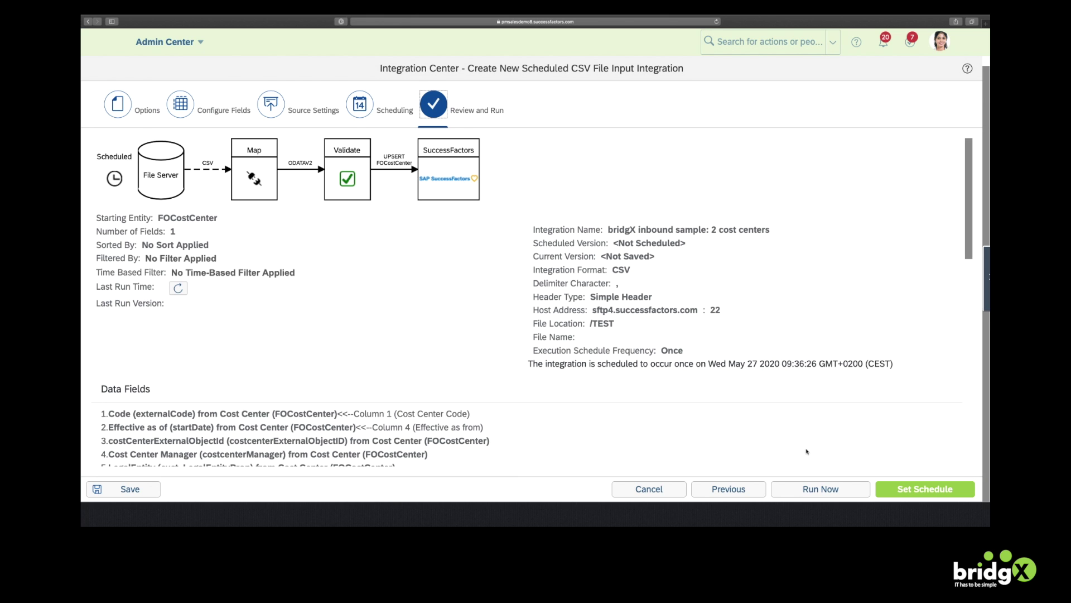
{"action": "left_click", "coordinate": [830, 489]}
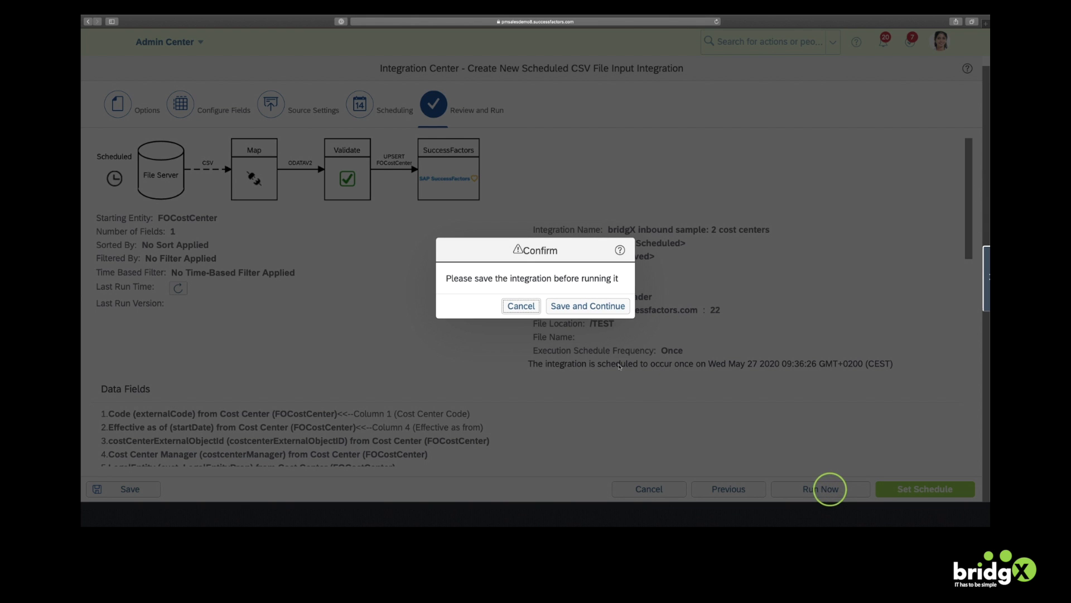
{"action": "left_click", "coordinate": [589, 307]}
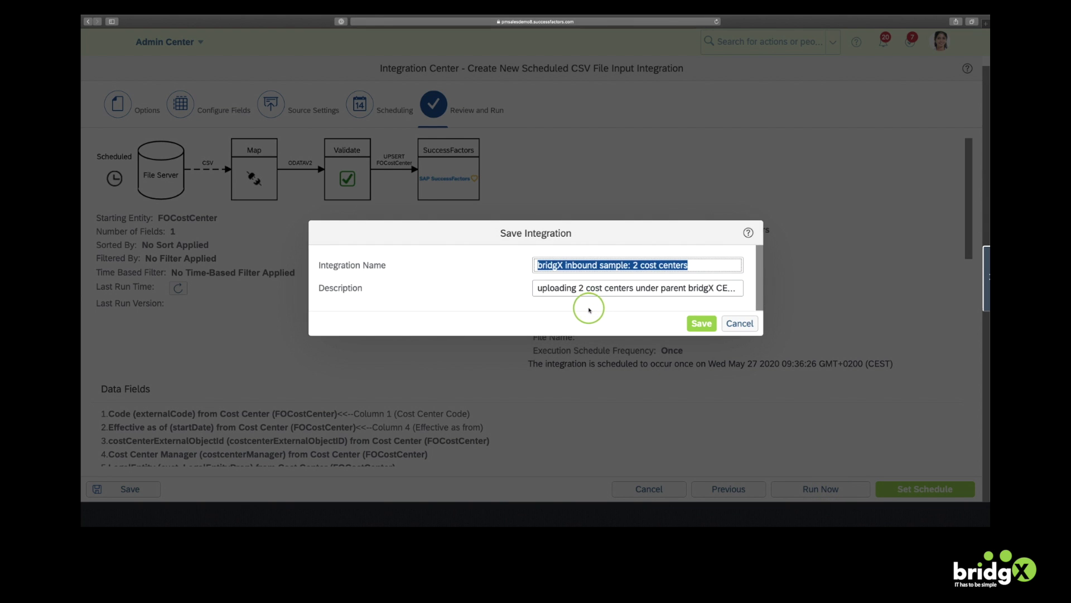
{"action": "left_click", "coordinate": [704, 324]}
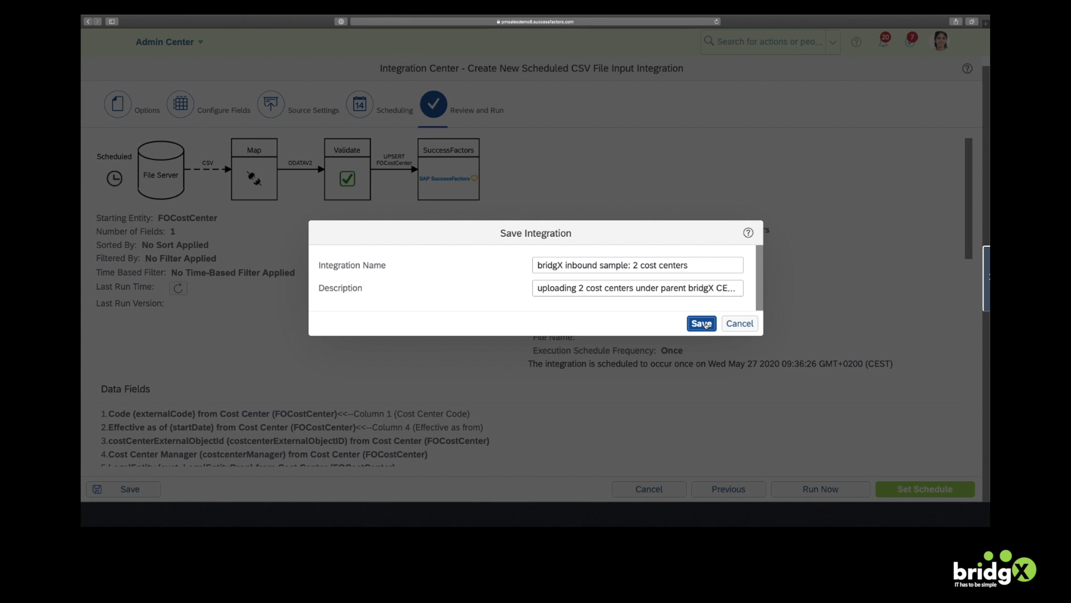
Run the saved integration now with Save and Continue, and acknowledge the save and job-submitted messages
{"action": "left_click", "coordinate": [704, 324]}
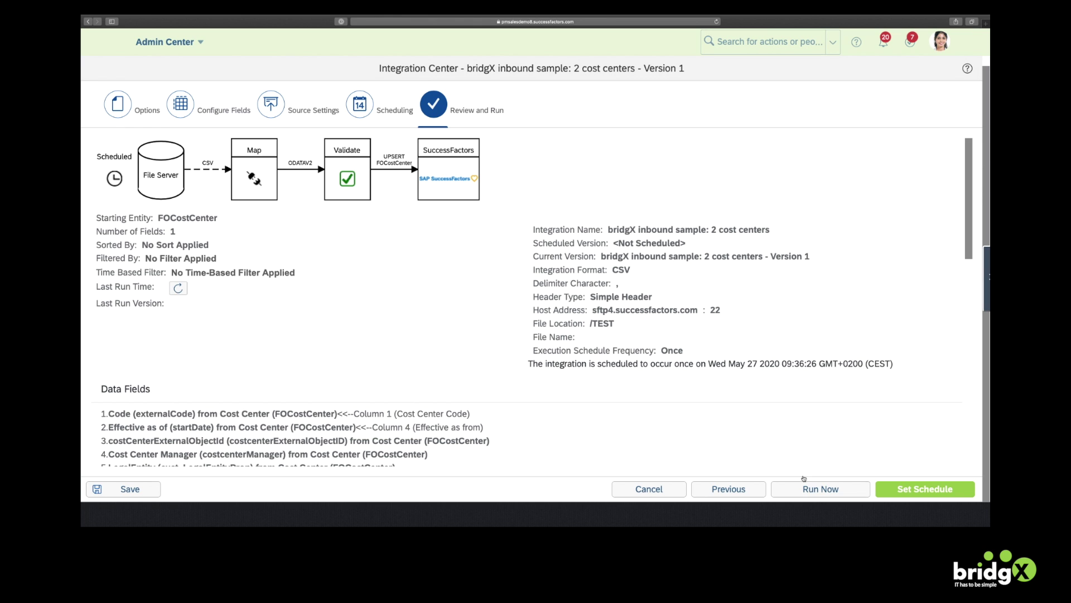
{"action": "left_click", "coordinate": [818, 489]}
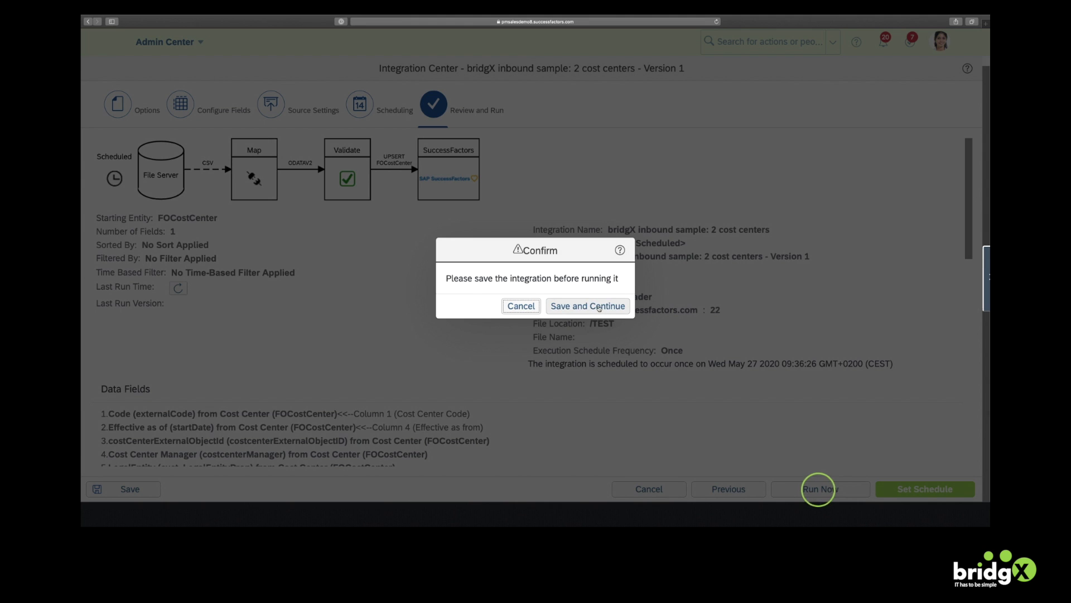
{"action": "left_click", "coordinate": [599, 309]}
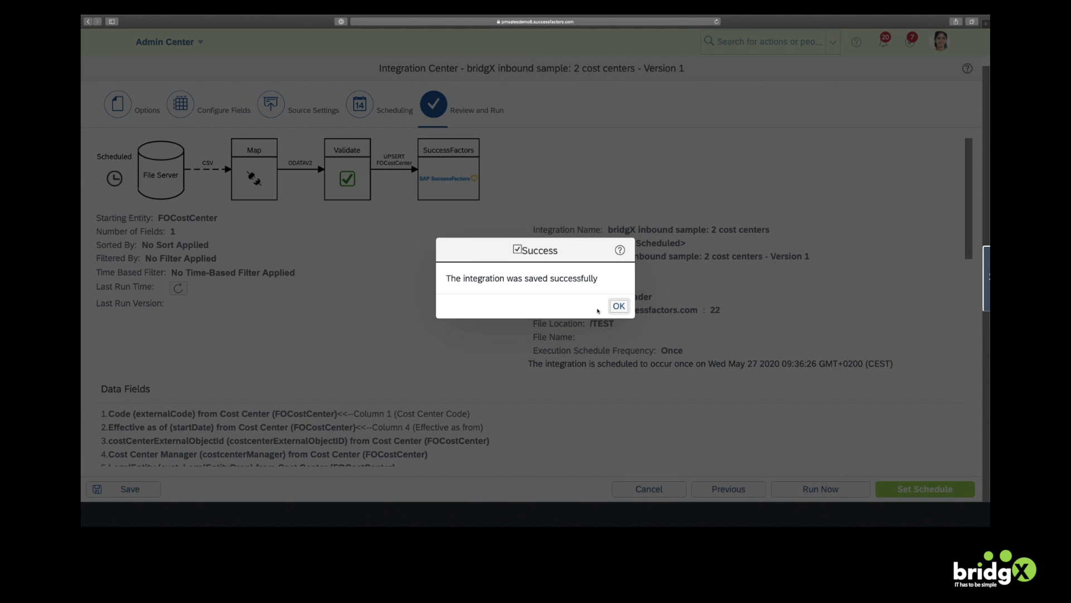
{"action": "left_click", "coordinate": [619, 306]}
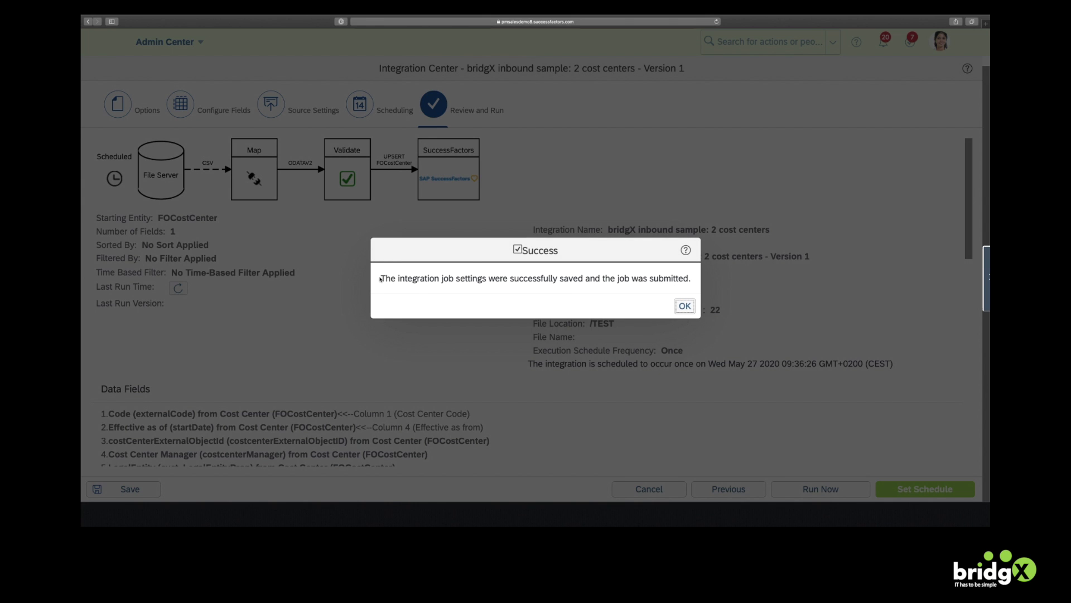
{"action": "left_click_drag", "start_coordinate": [382, 277], "coordinate": [691, 279]}
{"action": "left_click_drag", "start_coordinate": [381, 278], "coordinate": [691, 279]}
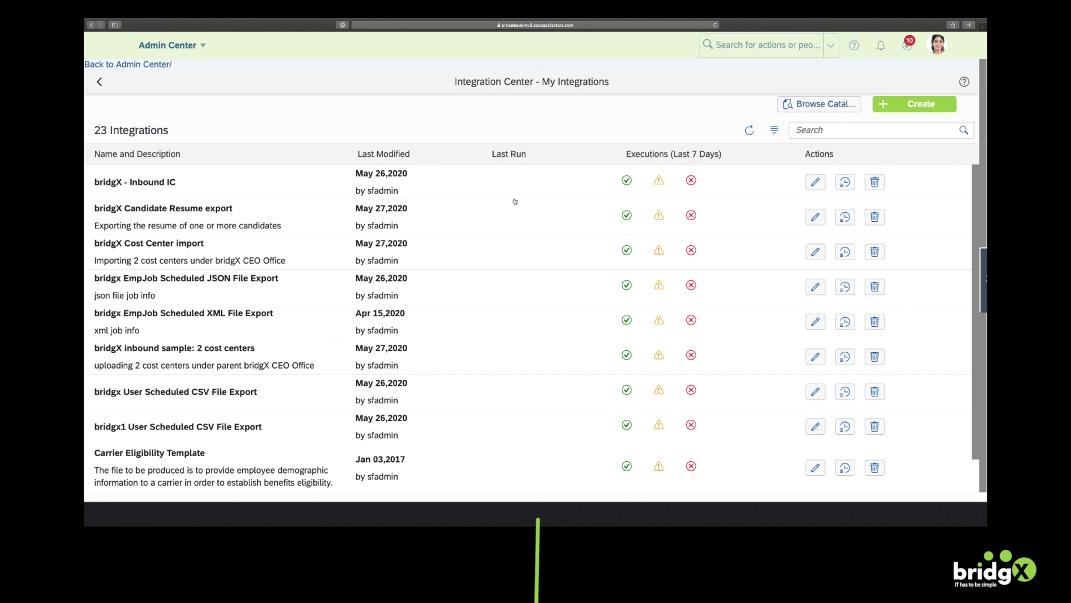
Create a new integration with a Scheduled trigger and SFTP source, via More Integration Types
{"action": "left_click", "coordinate": [922, 107]}
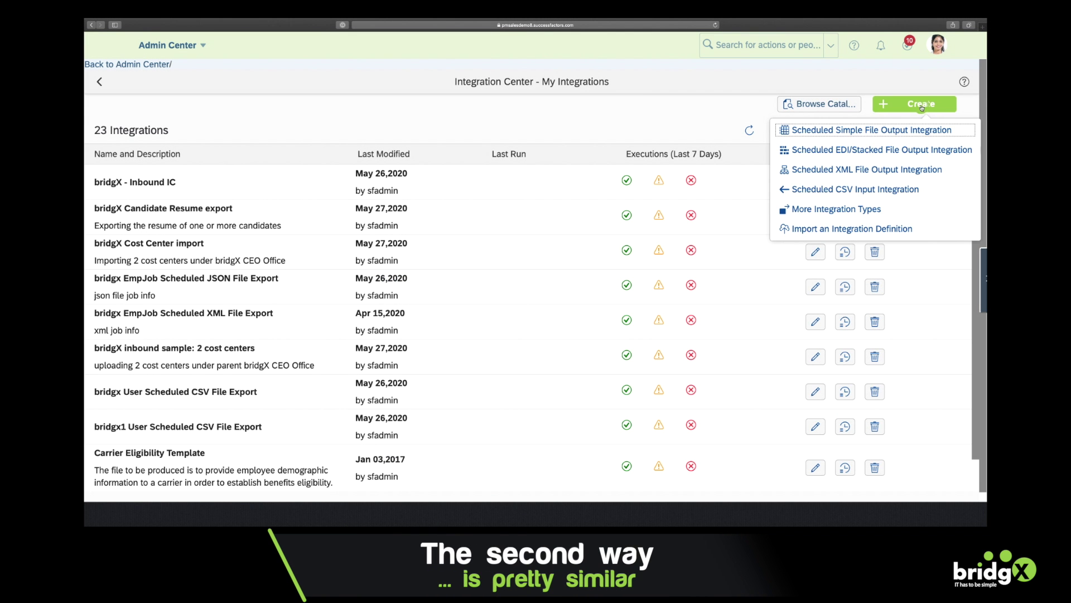
{"action": "left_click", "coordinate": [870, 211]}
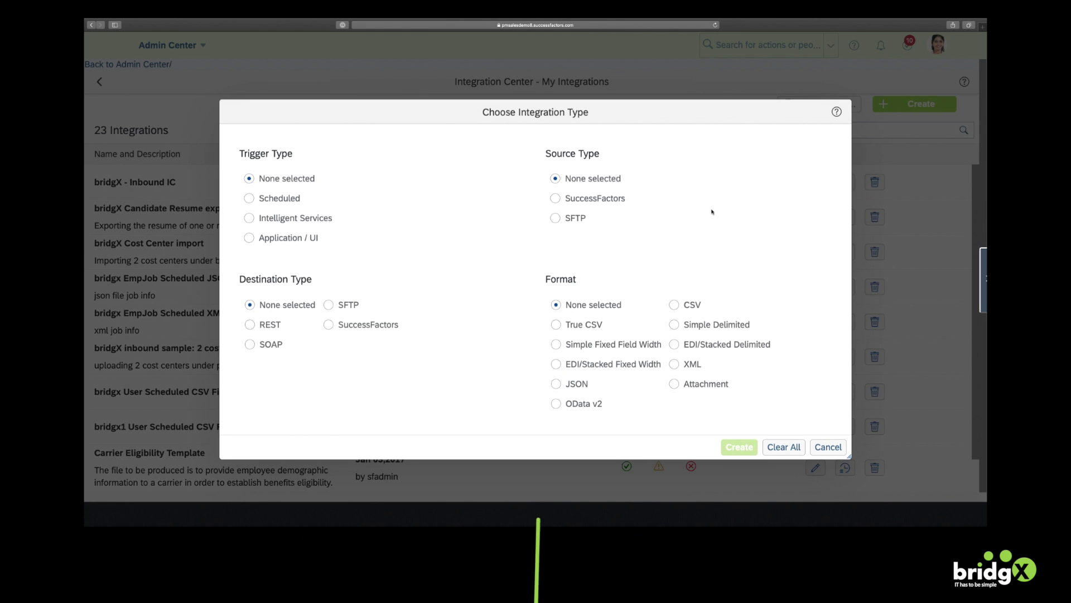
{"action": "left_click", "coordinate": [281, 204]}
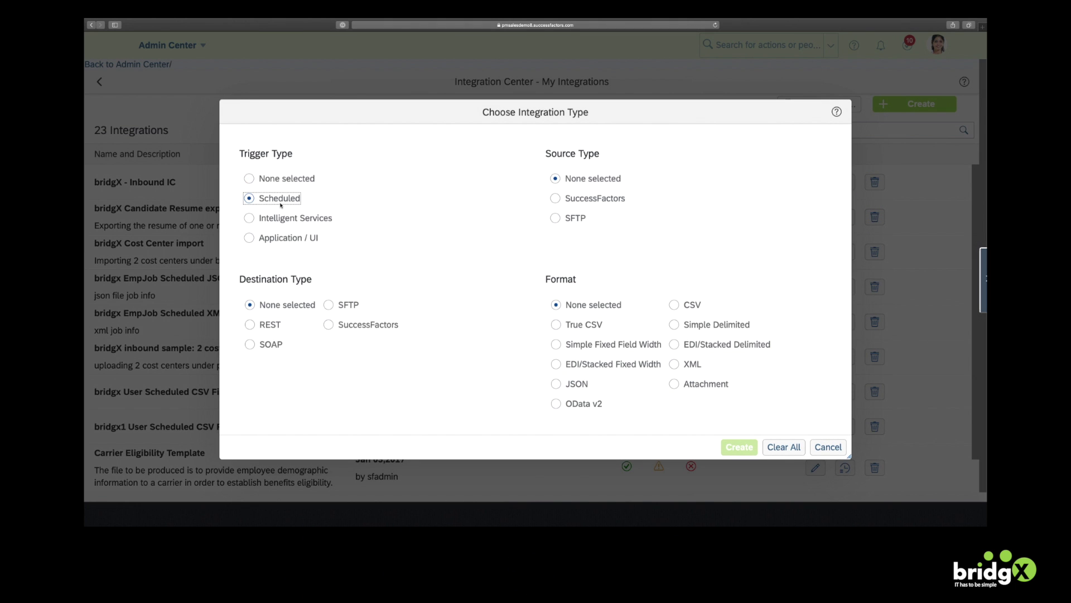
{"action": "left_click", "coordinate": [555, 218]}
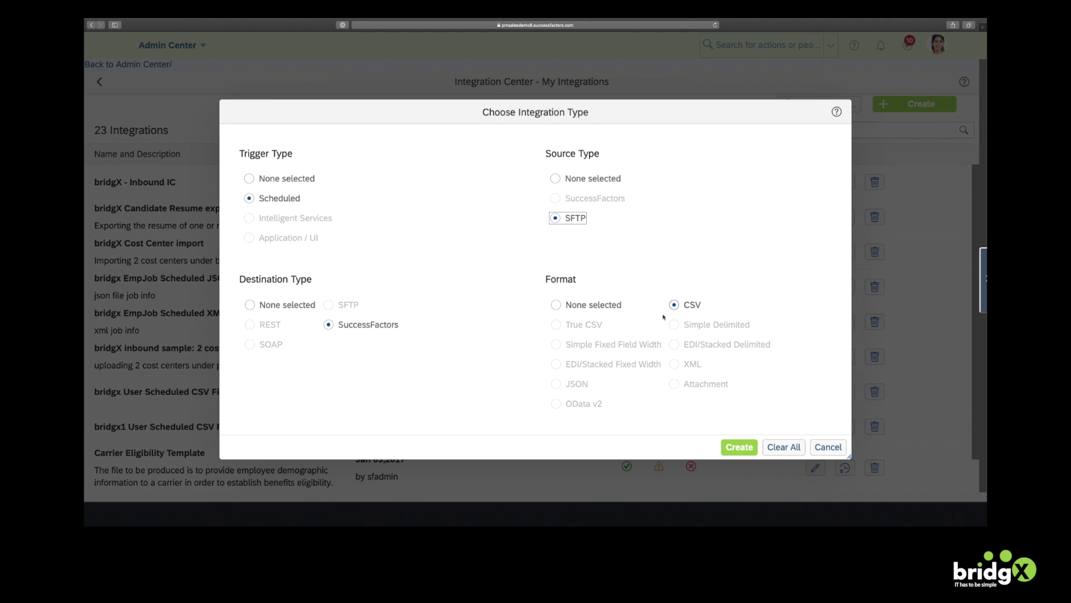
{"action": "left_click", "coordinate": [740, 447]}
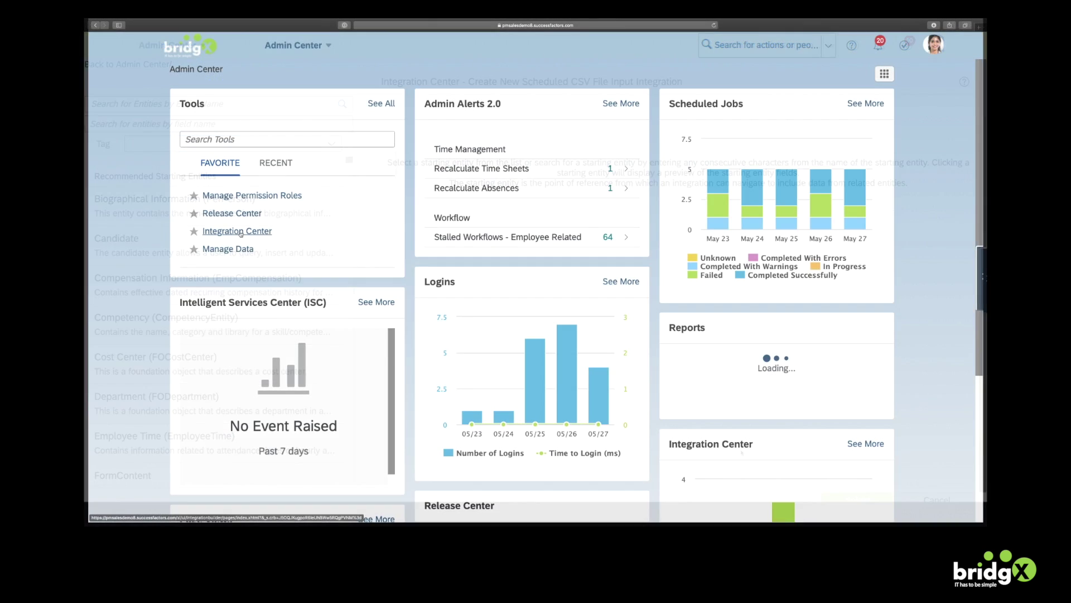
Check the event log of the May 27 bridgX Cost Center run in Execution Manager
{"action": "left_click", "coordinate": [229, 230]}
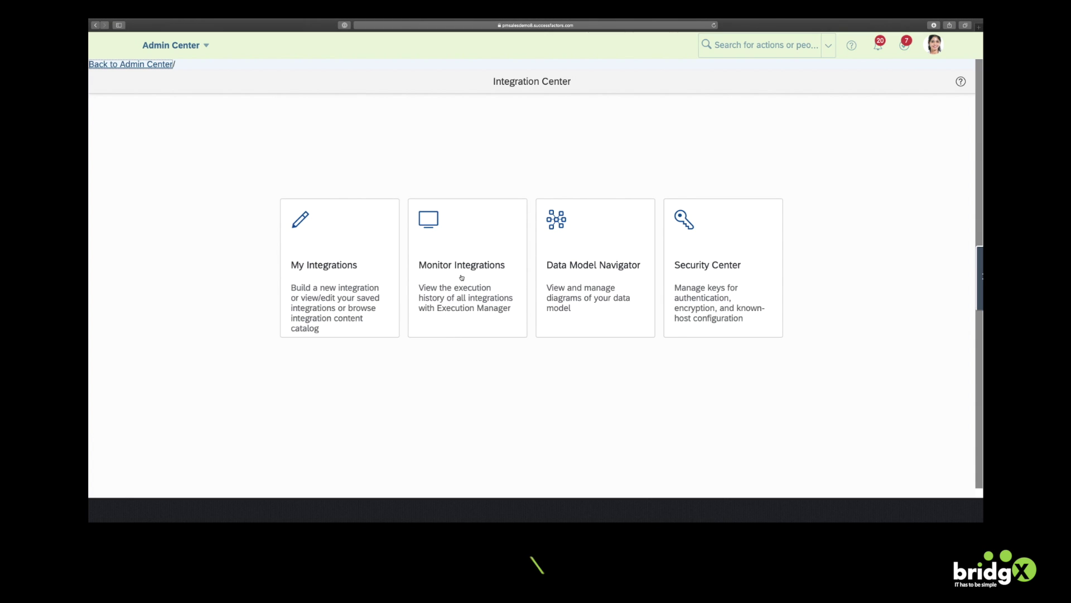
{"action": "left_click", "coordinate": [461, 275]}
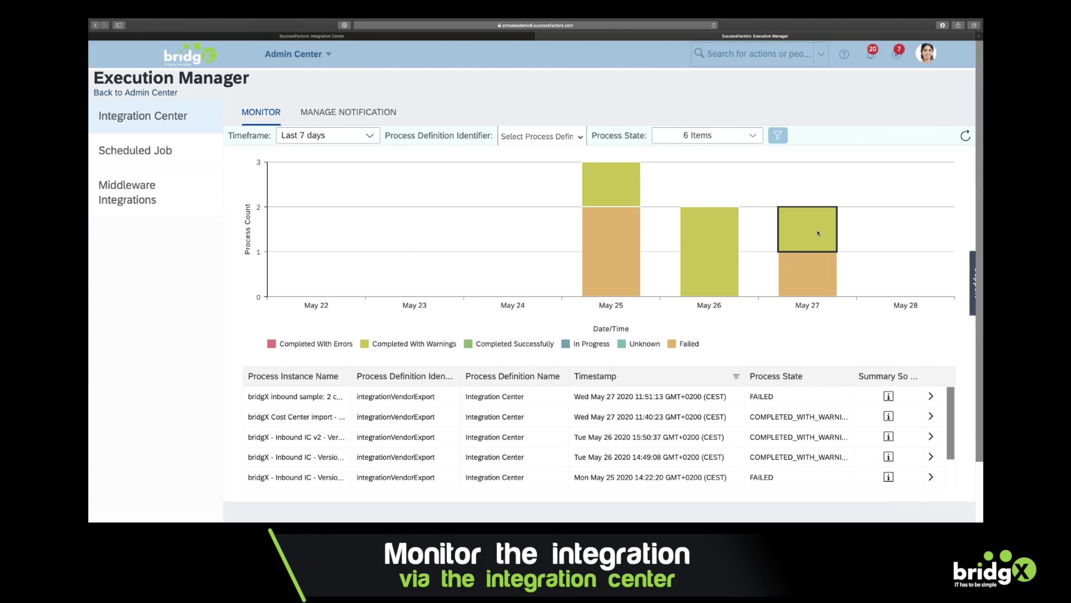
{"action": "left_click", "coordinate": [813, 231]}
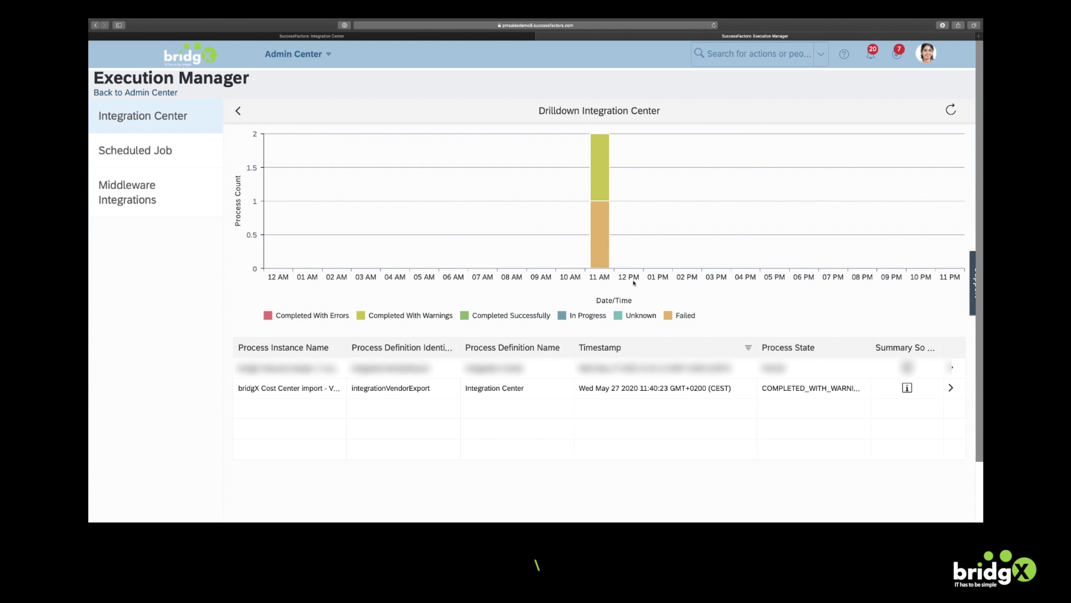
{"action": "left_click", "coordinate": [951, 388]}
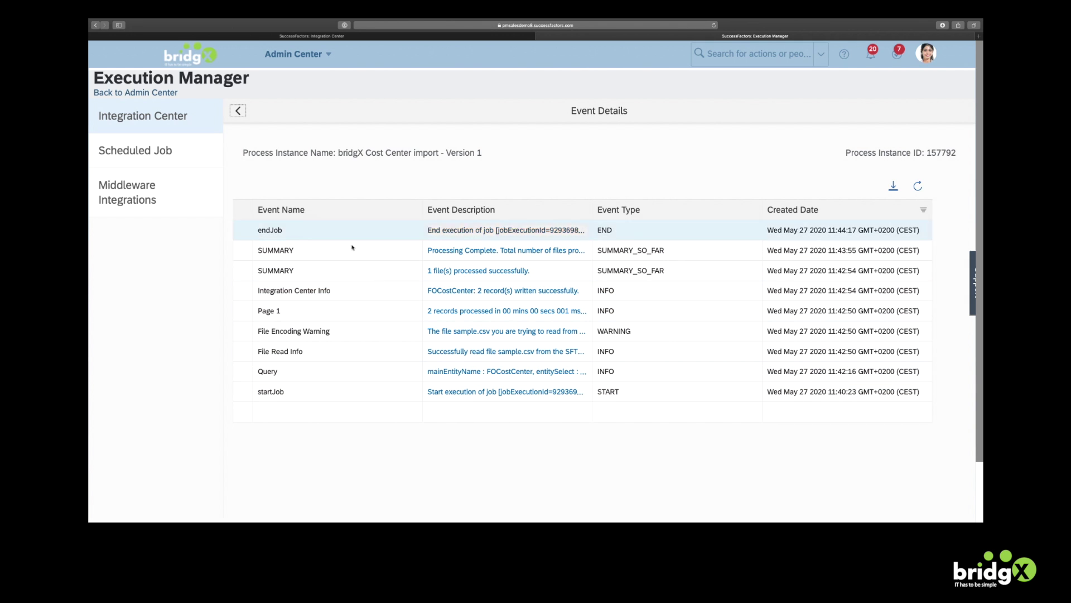
{"action": "left_click", "coordinate": [153, 94]}
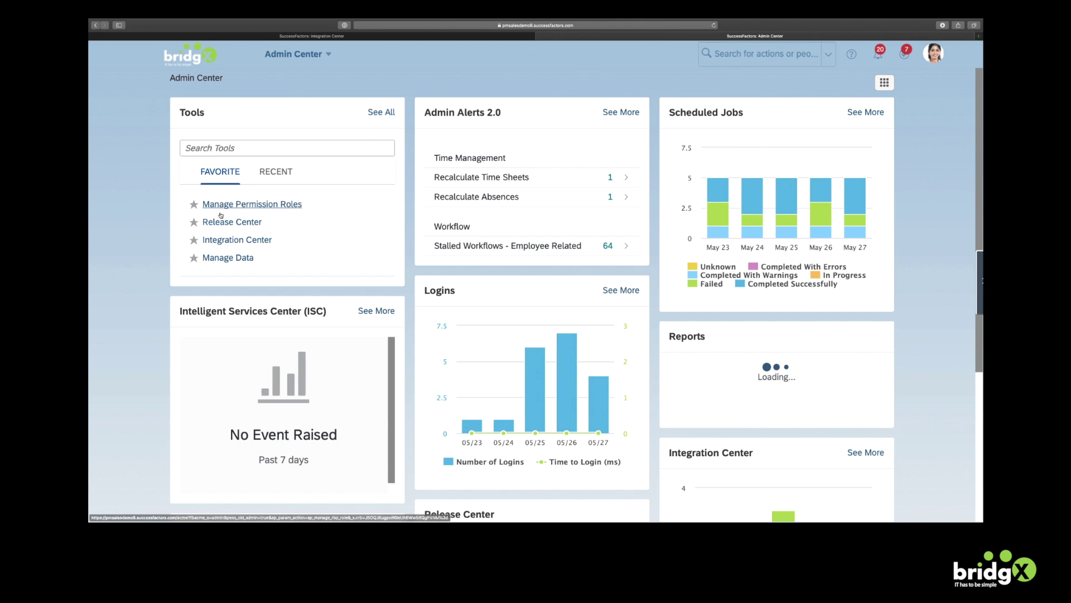
In Manage Data, search Cost Center records for 'bridg' and open bridgX HR Dept
{"action": "left_click", "coordinate": [238, 257]}
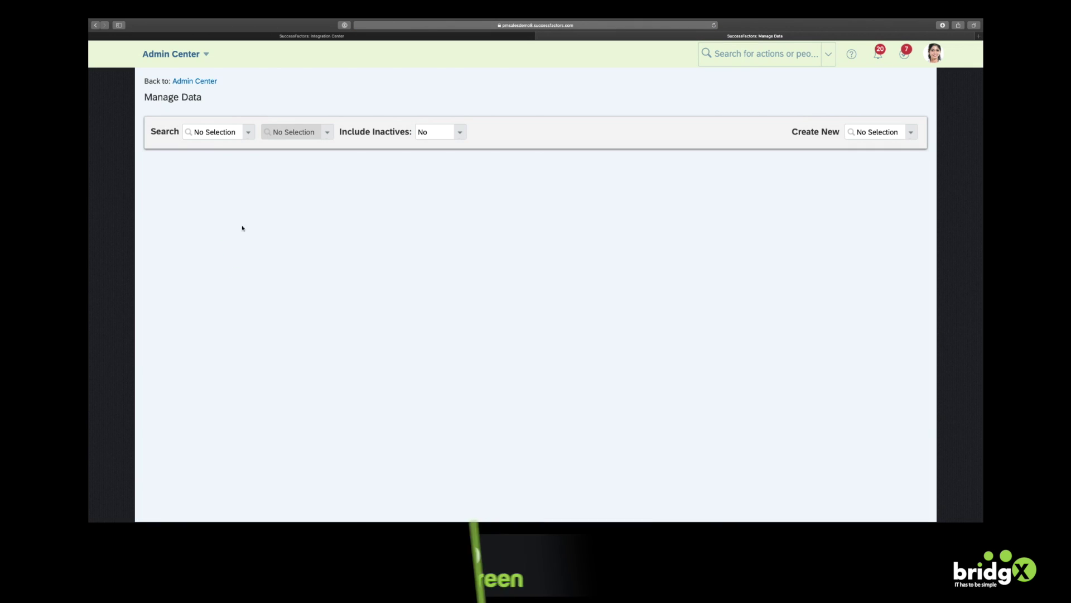
{"action": "left_click", "coordinate": [226, 132]}
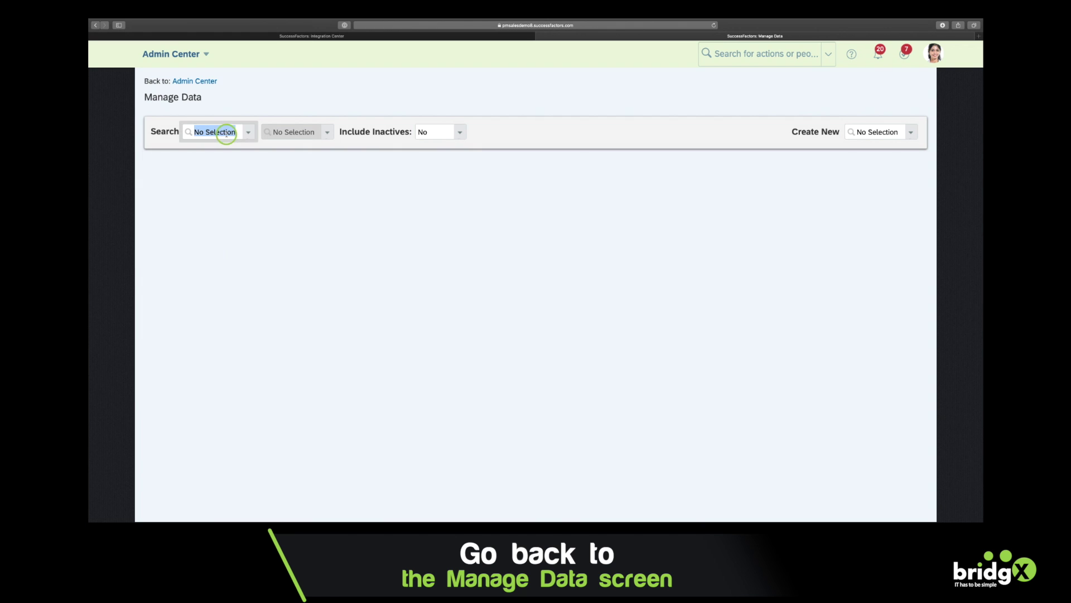
{"action": "type", "text": "cost cen"}
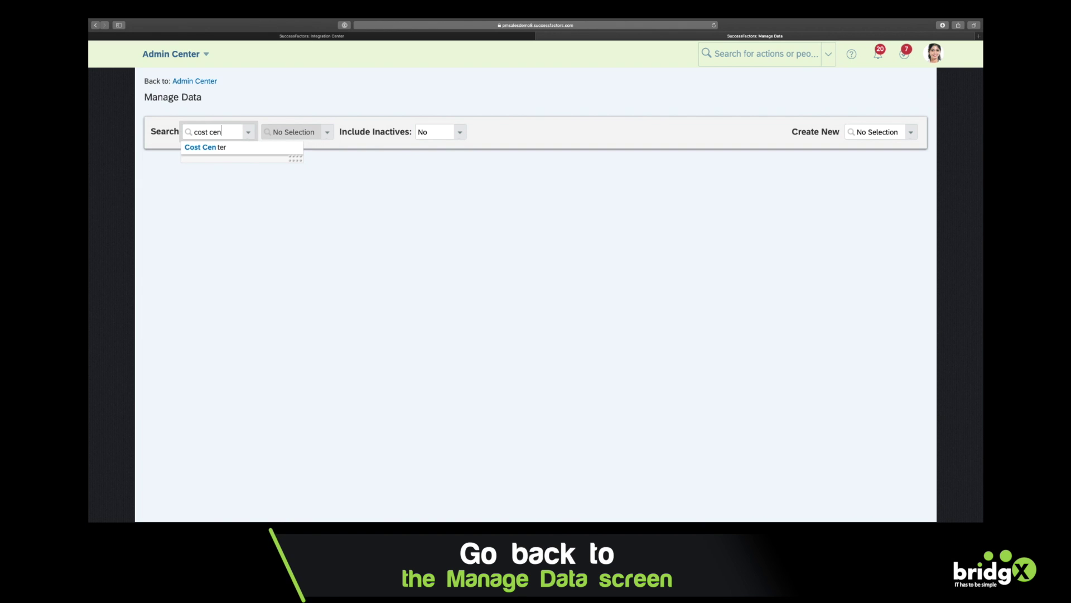
{"action": "left_click", "coordinate": [222, 147]}
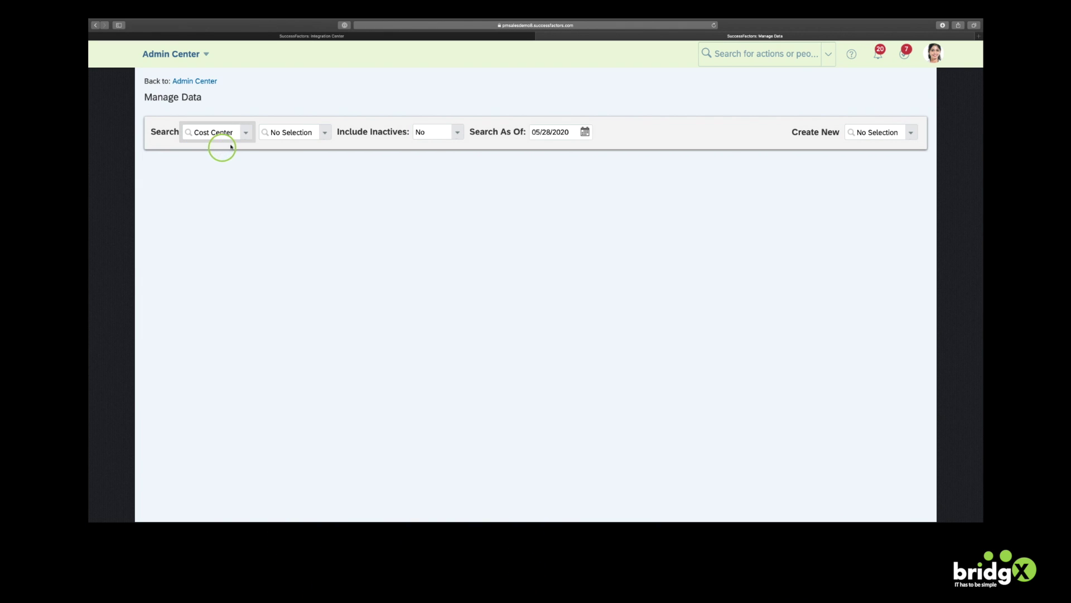
{"action": "left_click", "coordinate": [286, 130]}
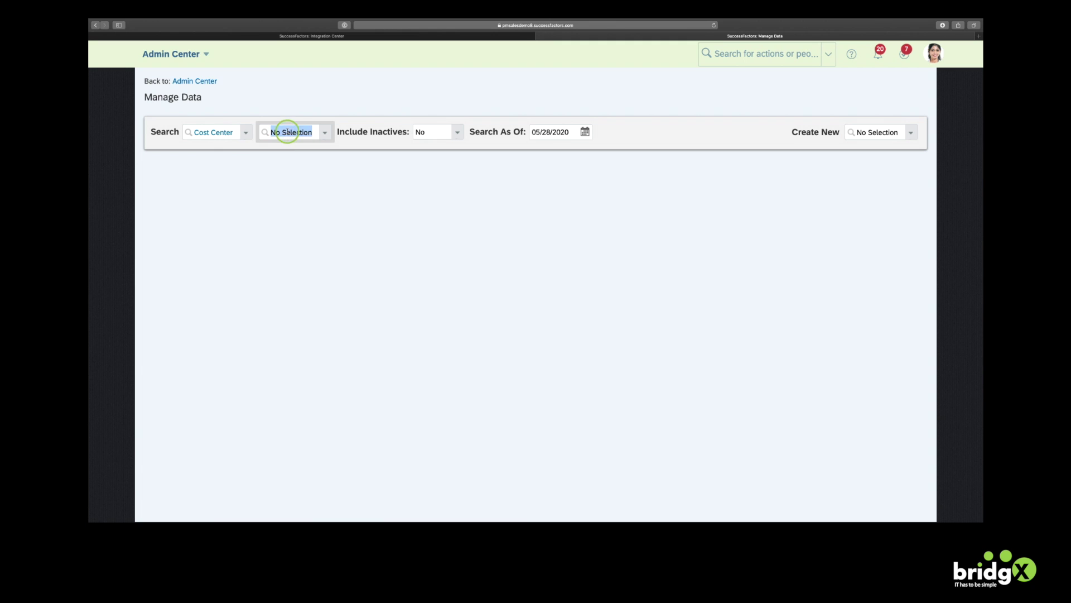
{"action": "type", "text": "bridgX"}
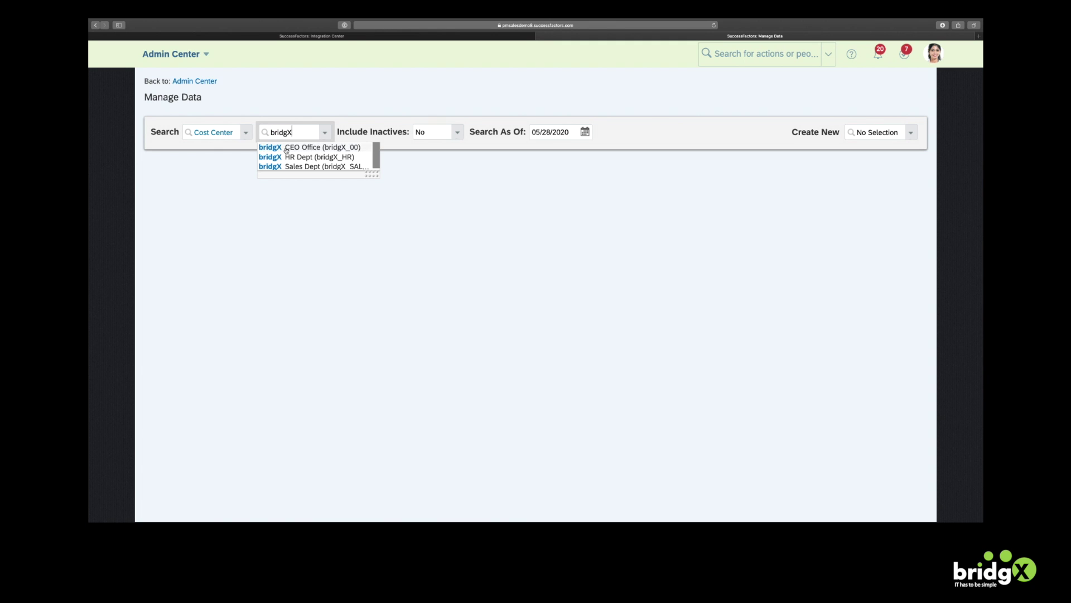
{"action": "left_click", "coordinate": [286, 158]}
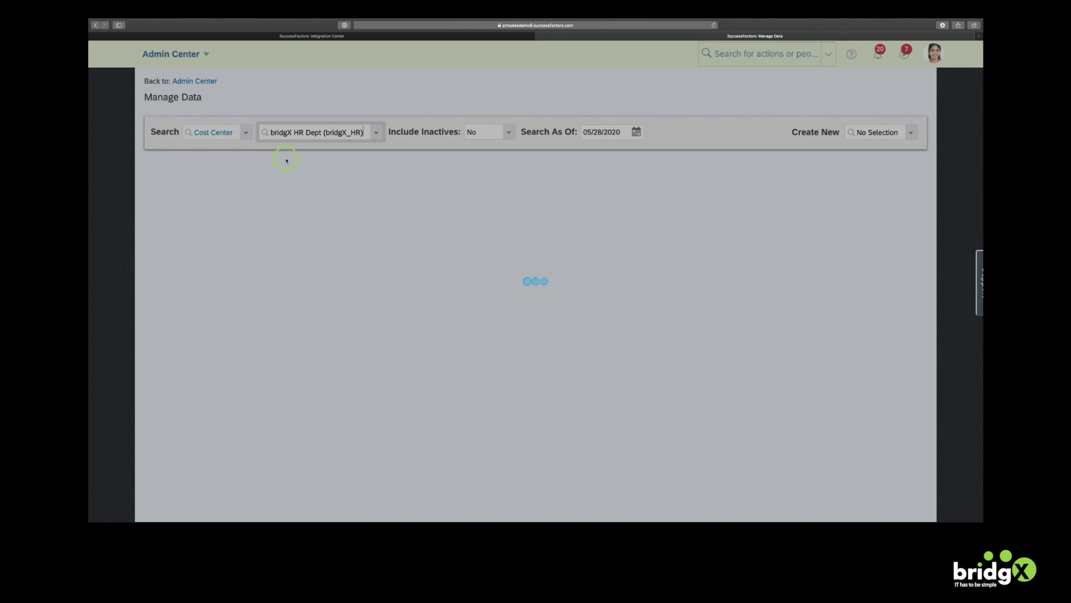